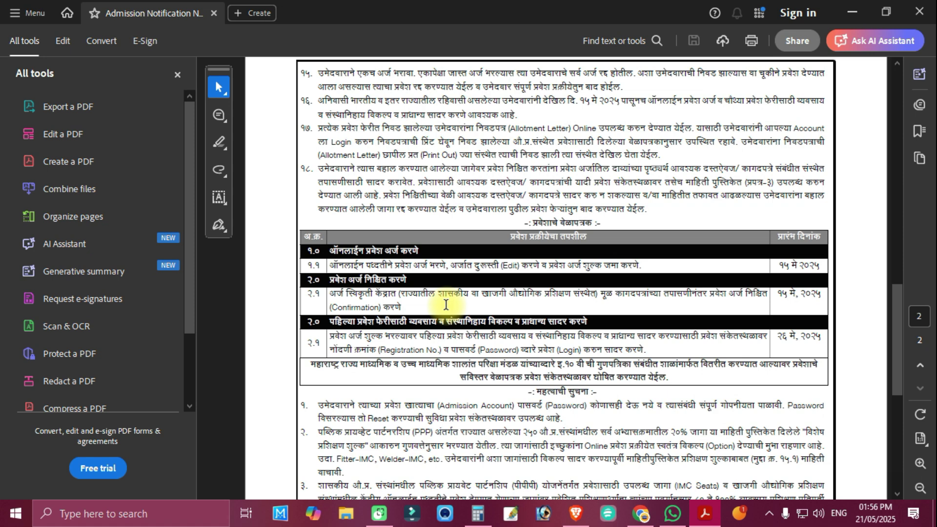
Close the admission notification PDF and open the new candidate registration form on the DVET admission site.
scroll(446, 305, down, 5)
scroll(446, 304, up, 5)
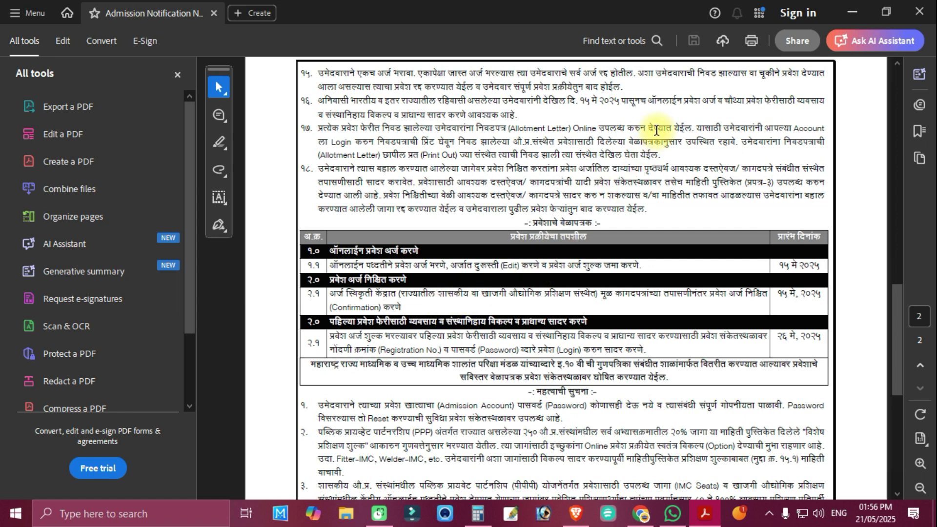
key(alt+F4)
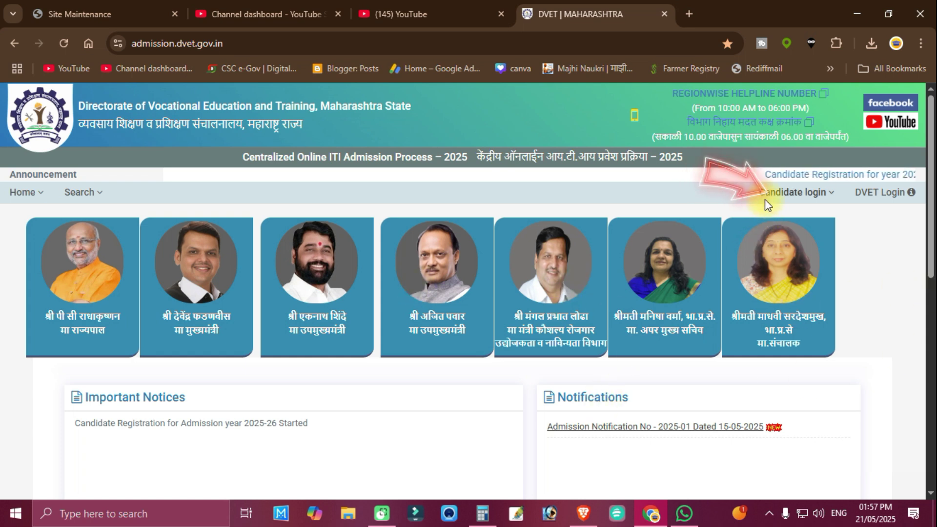
click(831, 193)
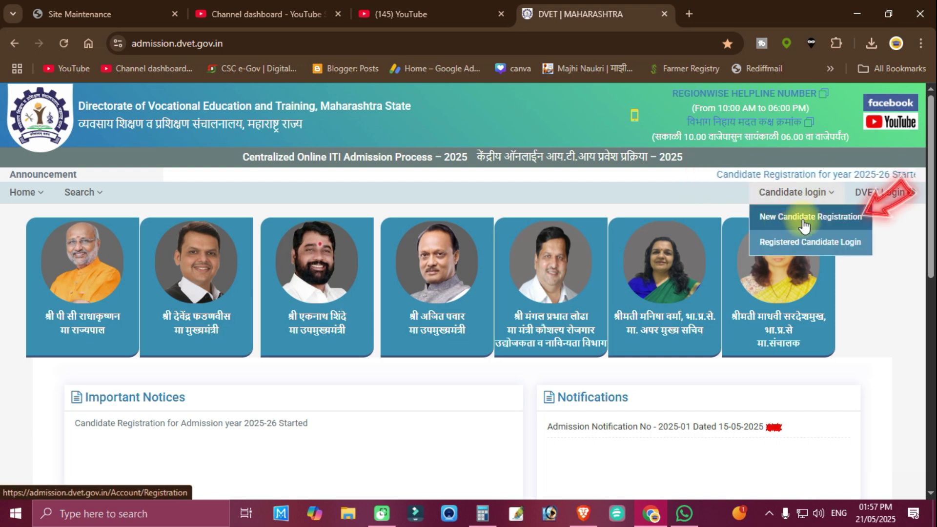
click(838, 224)
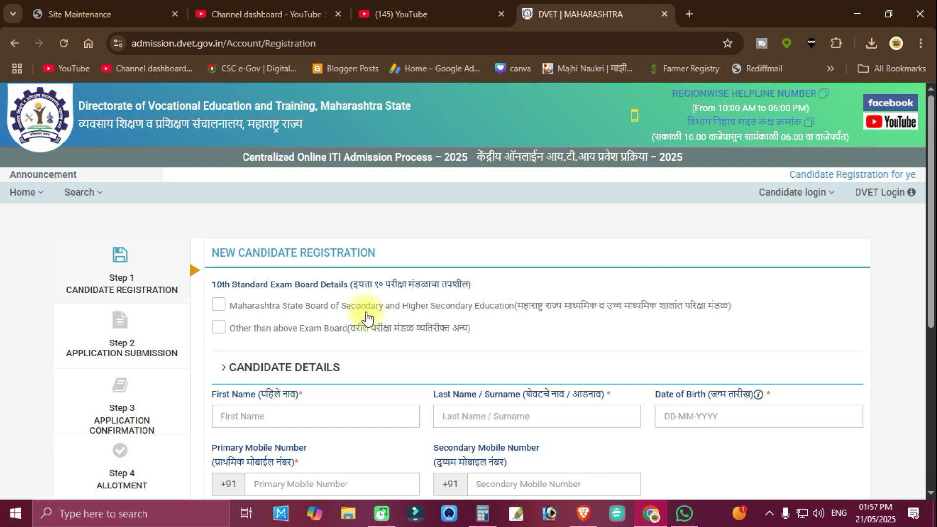
Choose the Maharashtra State Board of Secondary and Higher Secondary Education as 10th exam board and set the month of exam to March.
click(219, 306)
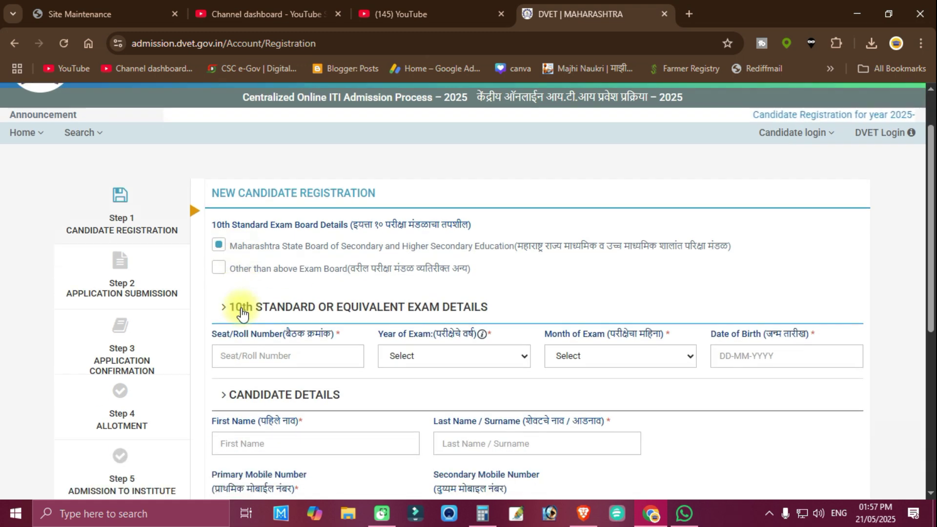
scroll(236, 309, down, 3)
click(296, 285)
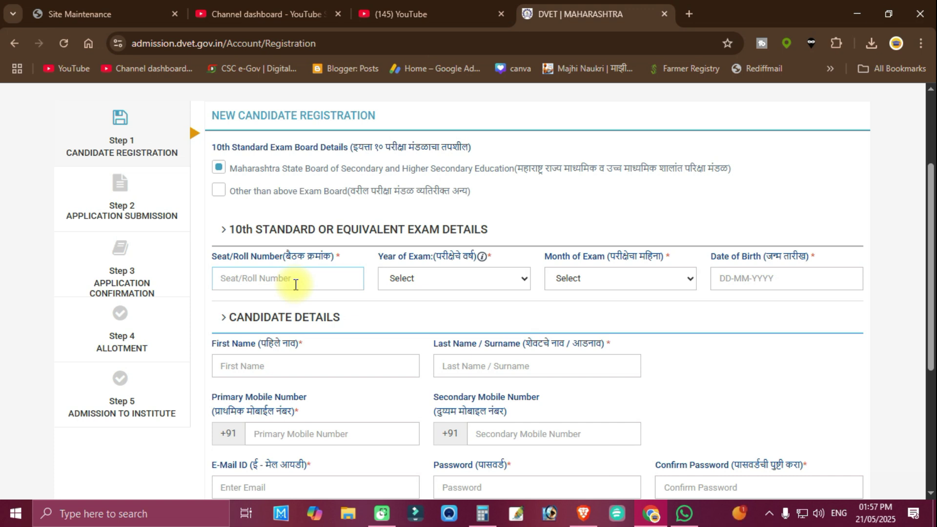
click(460, 278)
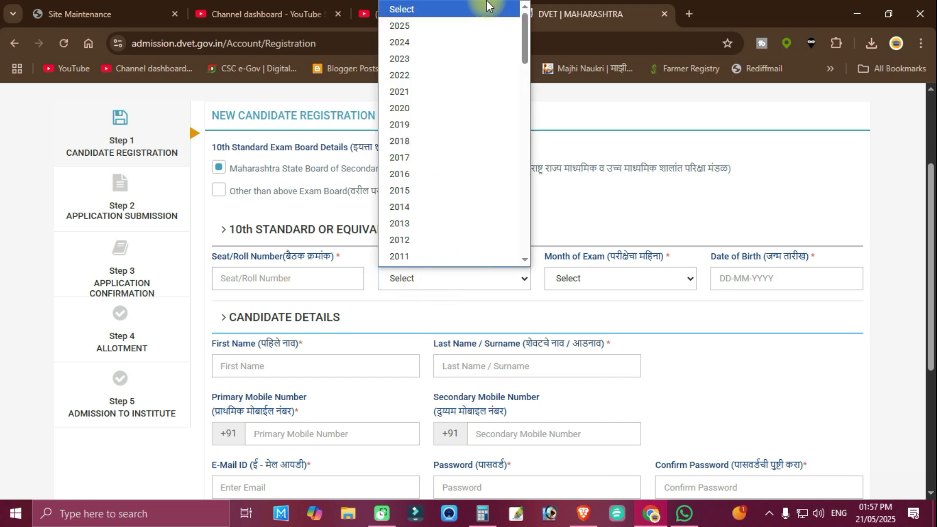
click(663, 294)
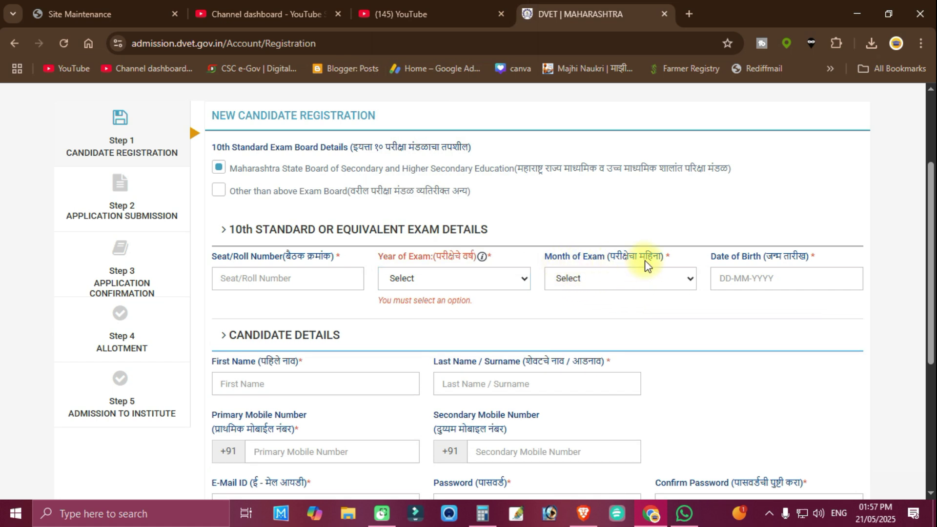
click(652, 283)
click(597, 316)
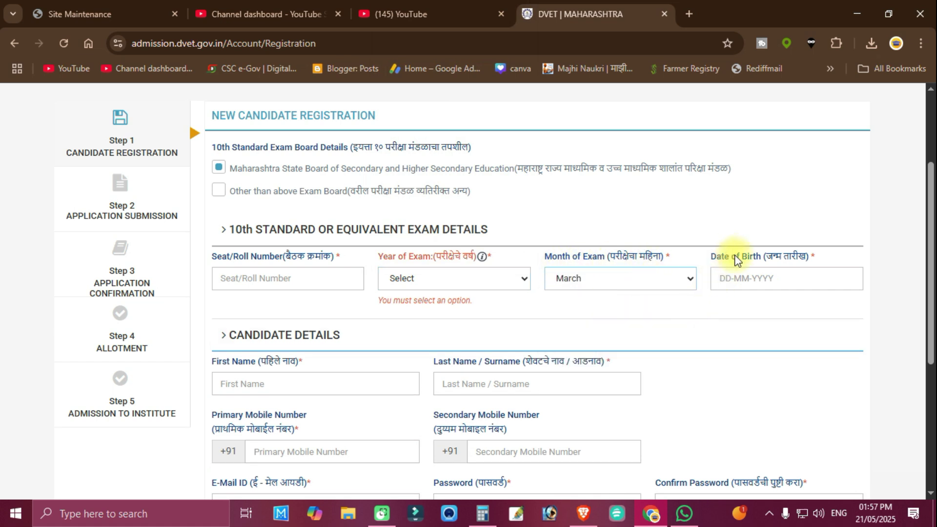
Fill in the candidate's first name, last name and primary mobile number in the candidate details.
click(274, 335)
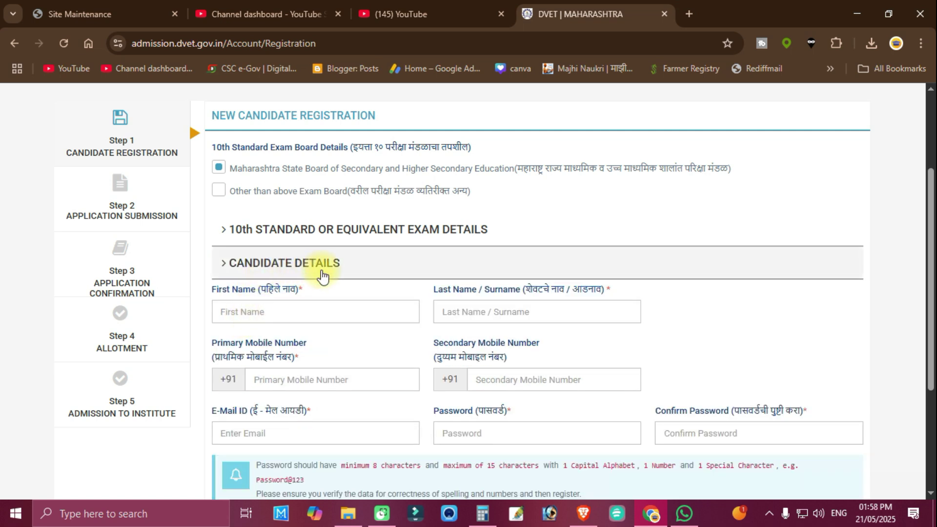
click(230, 319)
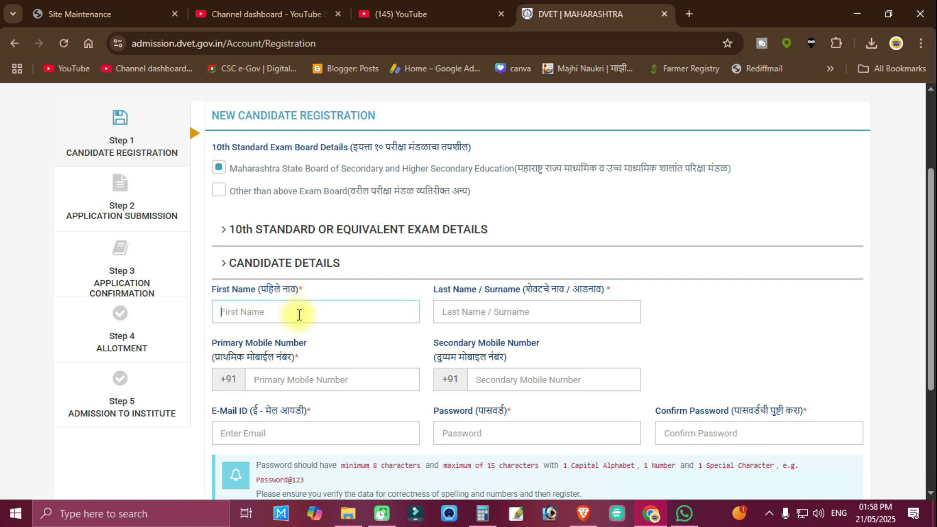
click(491, 318)
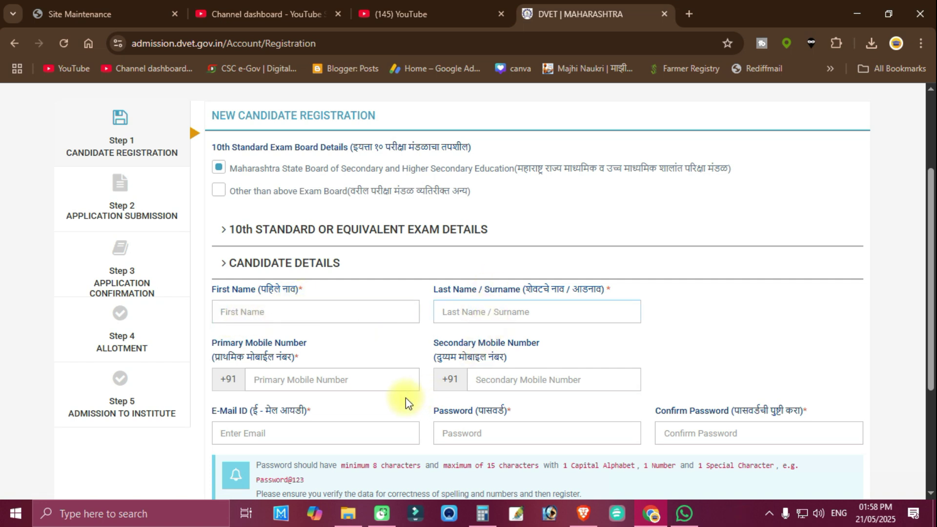
click(270, 380)
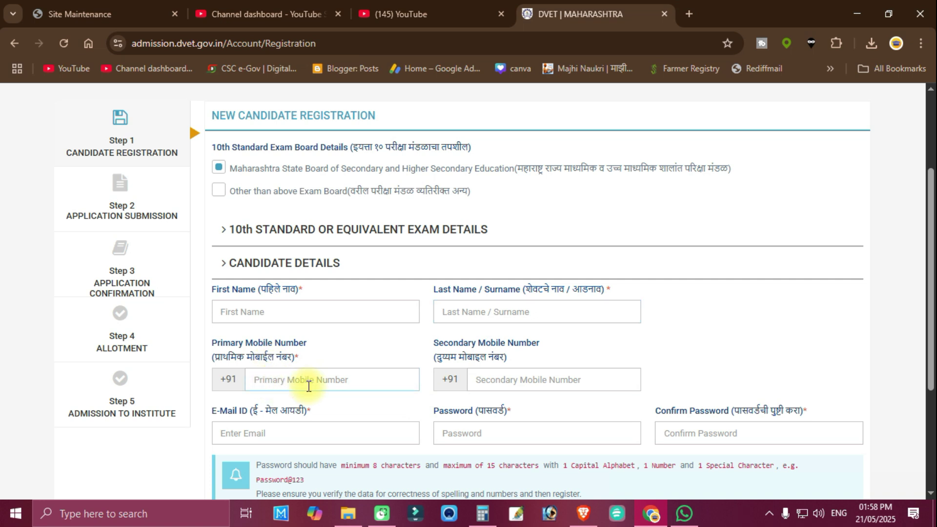
scroll(322, 390, down, 1)
scroll(323, 396, down, 1)
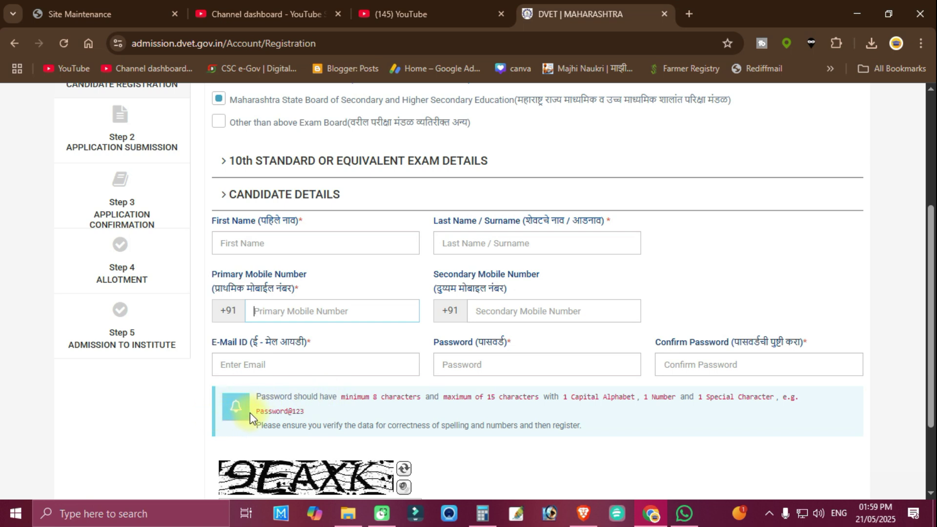
Fill in the candidate's e-mail and set and confirm an account password that follows the stated format.
drag(259, 412, 318, 412)
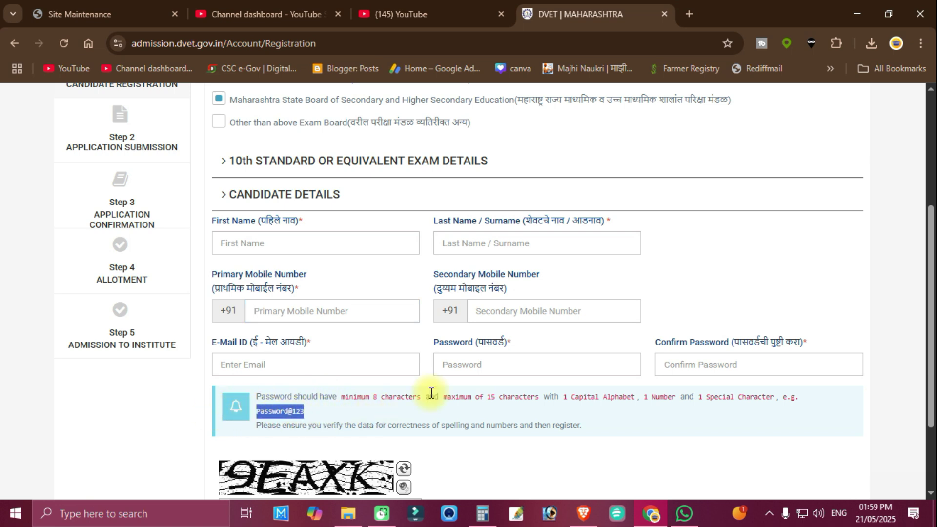
click(512, 370)
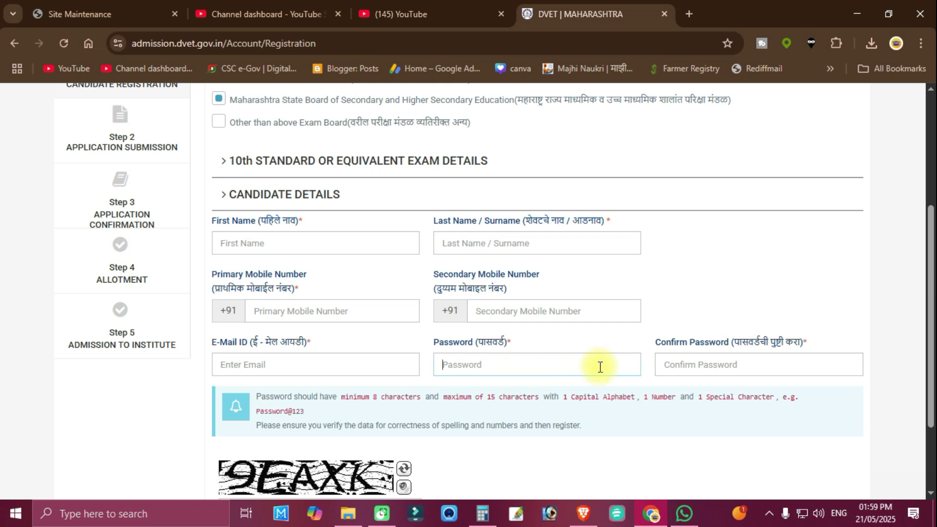
click(737, 364)
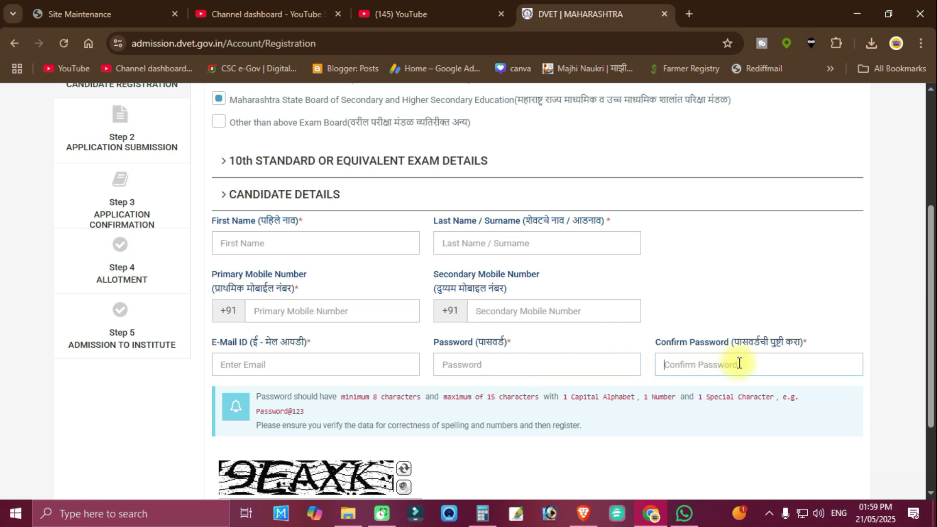
scroll(527, 436, down, 1)
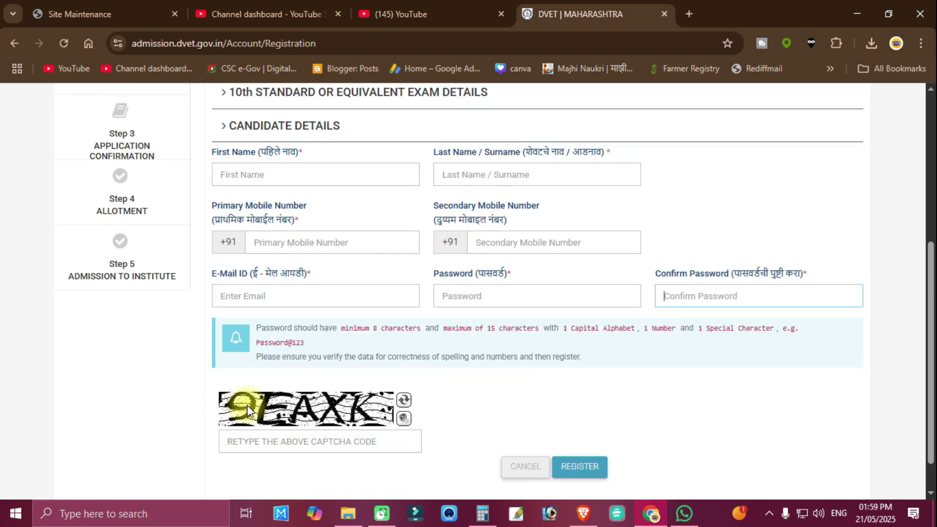
click(276, 442)
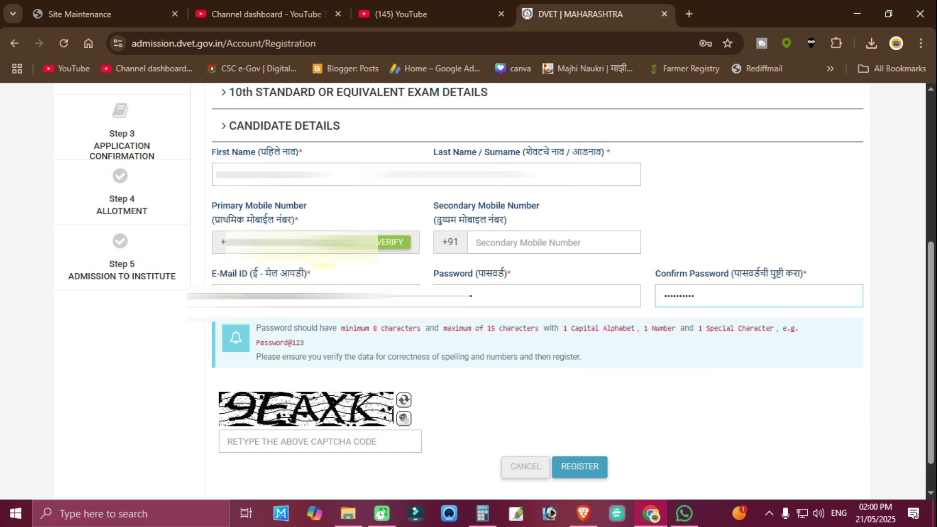
Verify the primary mobile number with the one-time code and complete the candidate registration.
click(387, 247)
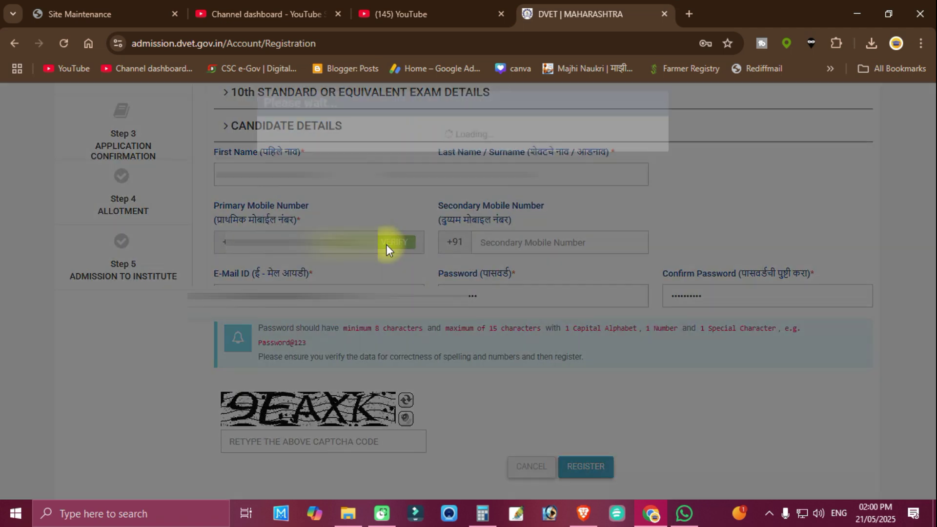
click(369, 152)
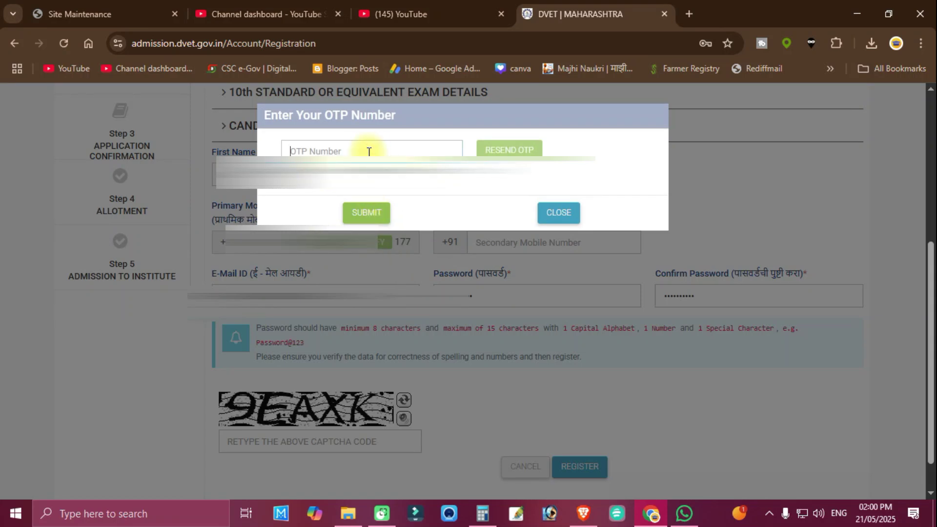
click(369, 152)
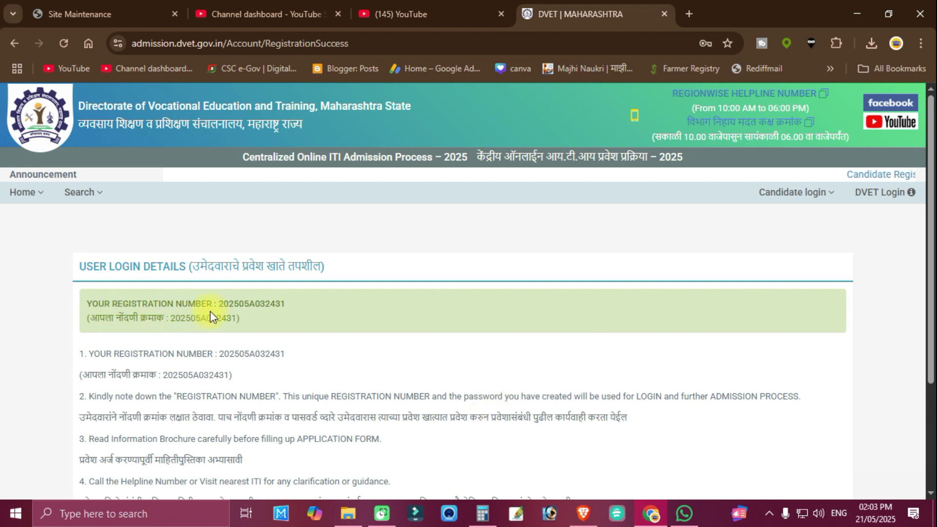
Copy the issued registration number and go to the candidate login page.
drag(219, 304, 286, 304)
key(ctrl+c)
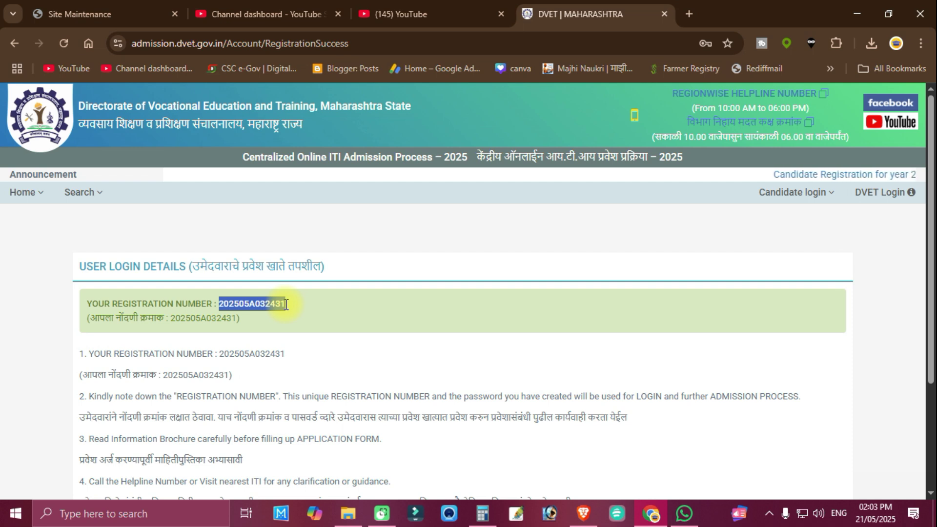
scroll(285, 303, down, 3)
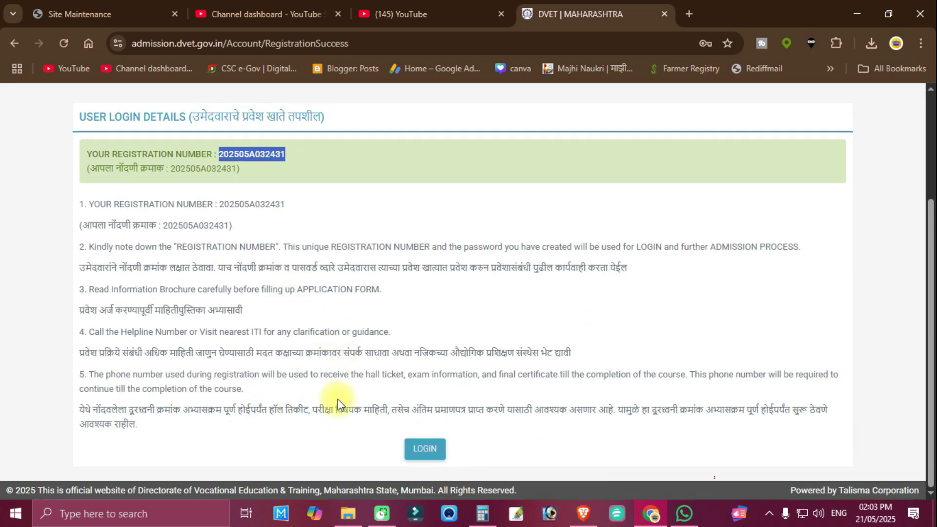
click(420, 459)
Log in as the candidate with the copied registration number, the account password and the captcha code.
click(466, 348)
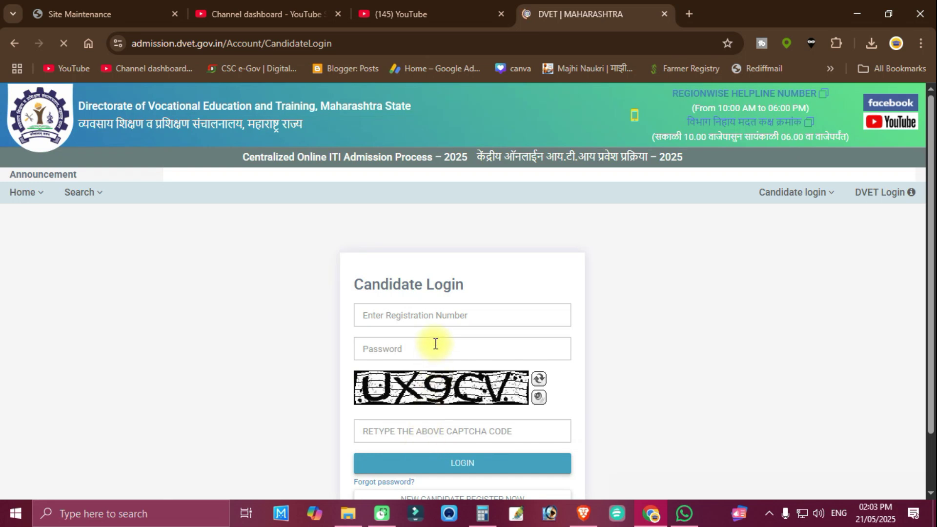
click(433, 318)
key(ctrl+v)
click(434, 352)
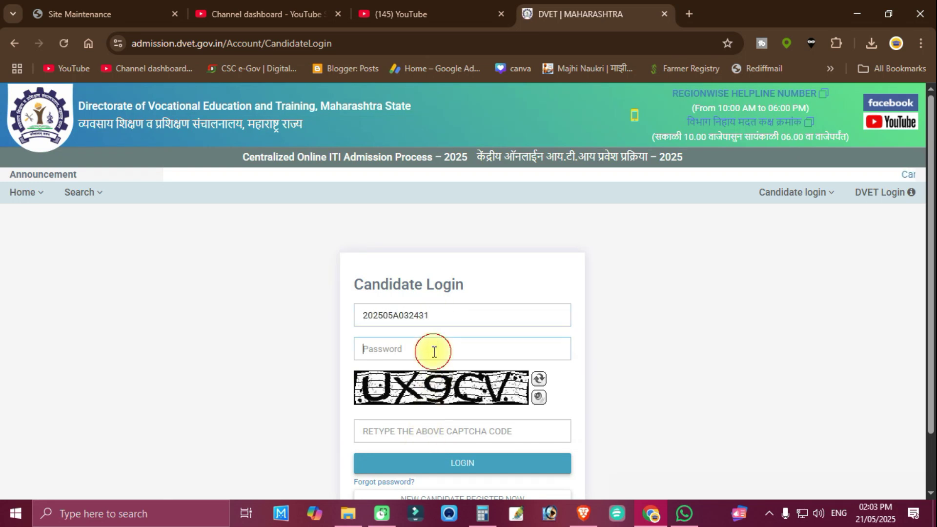
text(•)
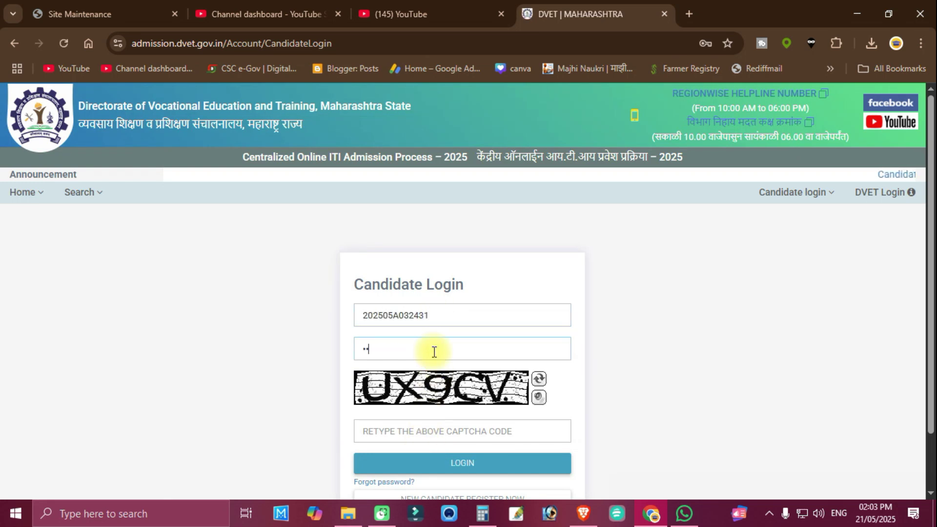
key(BackSpace)
text(••••••••••)
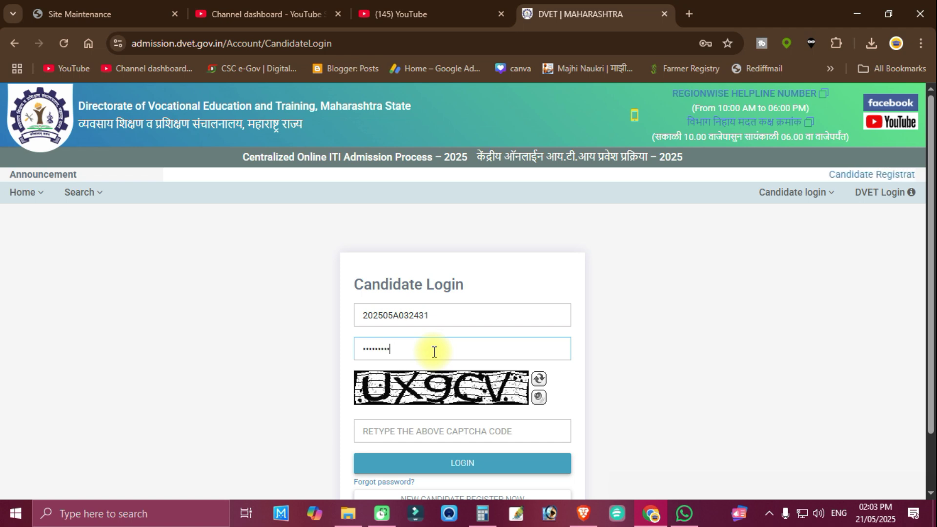
key(Tab)
key(Tab)
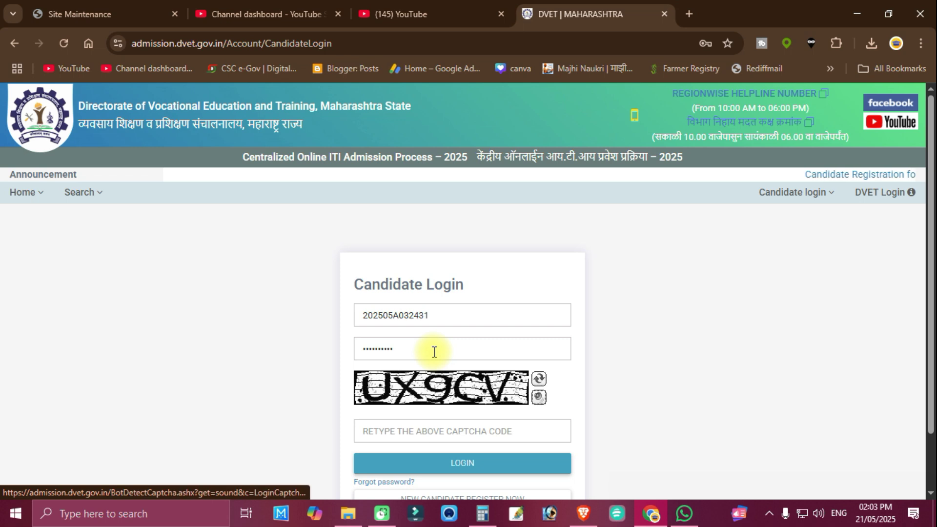
text(UX9CV)
click(480, 462)
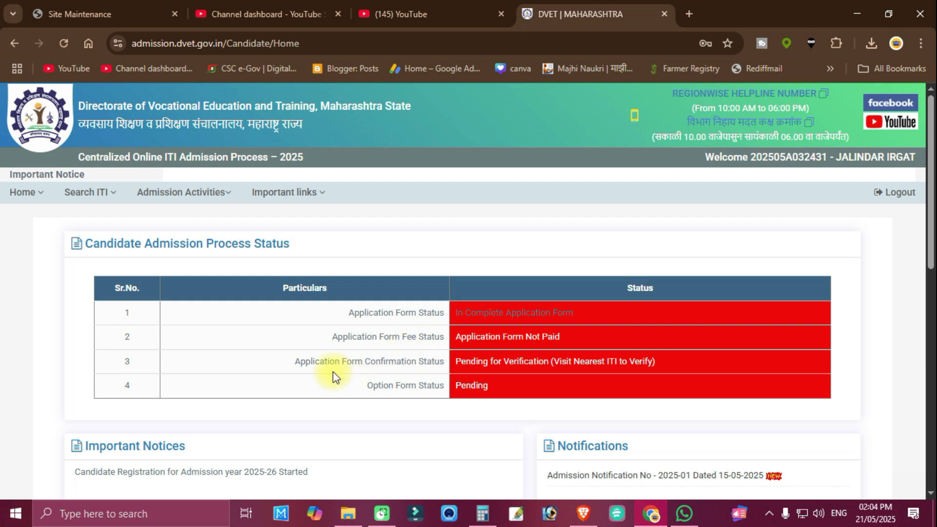
Open the candidate's admission application form and accept the instructions for candidates.
drag(454, 367, 661, 368)
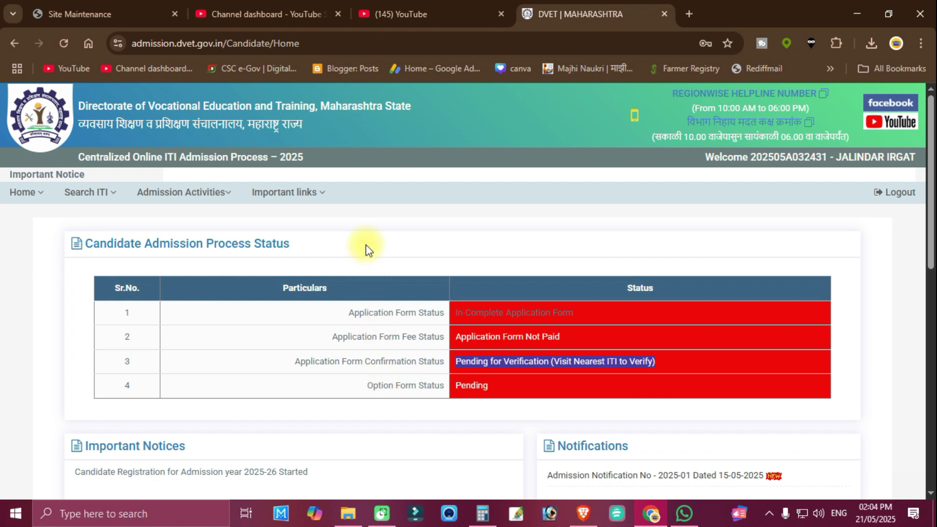
click(209, 200)
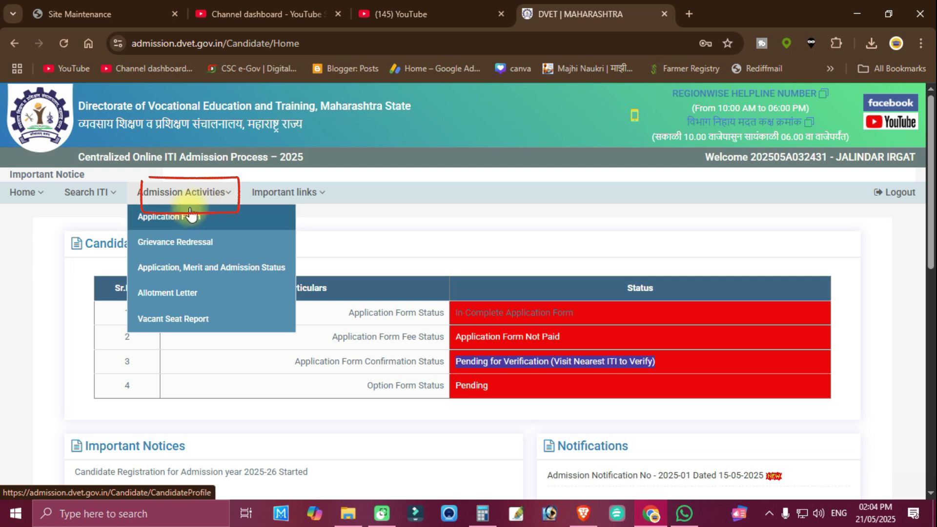
click(198, 221)
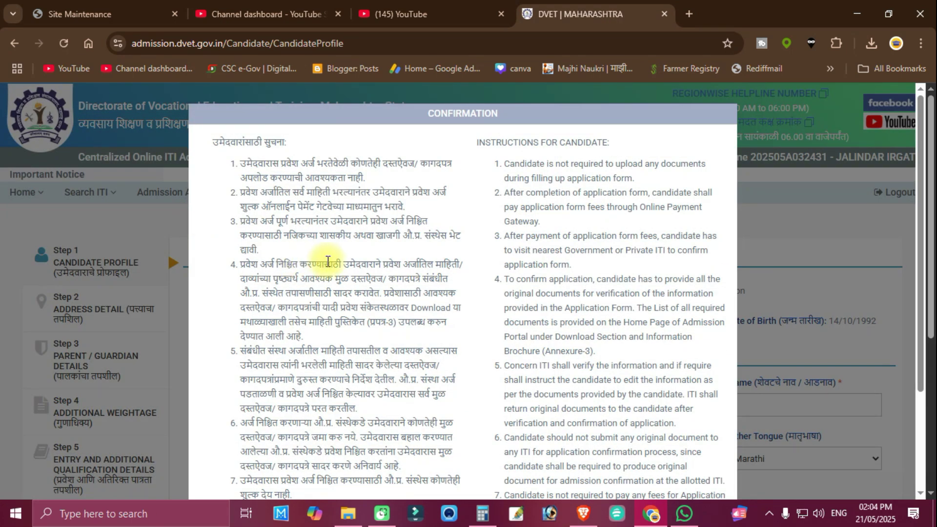
scroll(327, 261, down, 3)
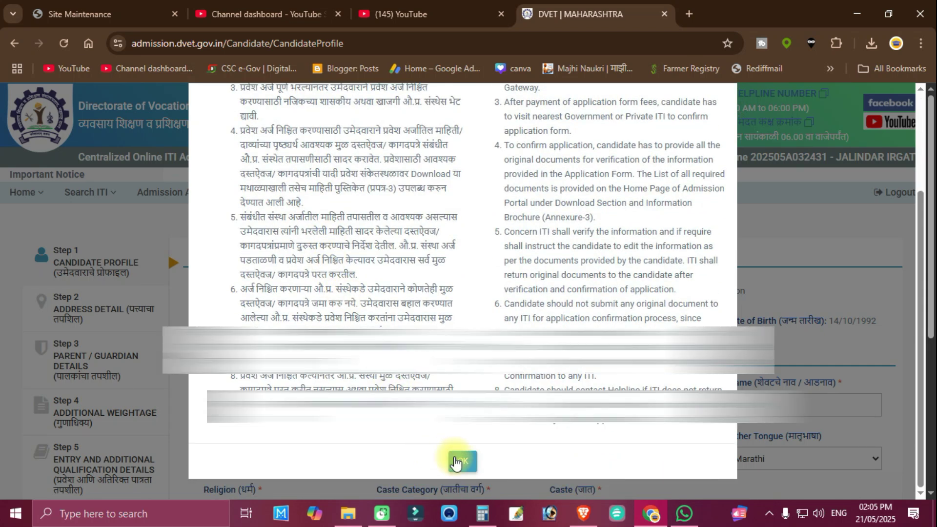
click(458, 461)
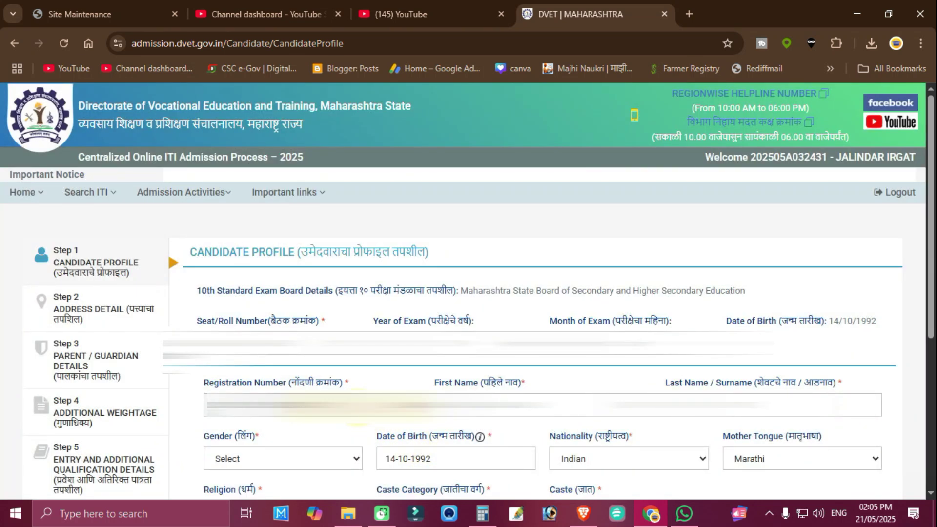
Set the candidate's gender to Male and religion to Hindu in the candidate profile.
scroll(359, 405, down, 3)
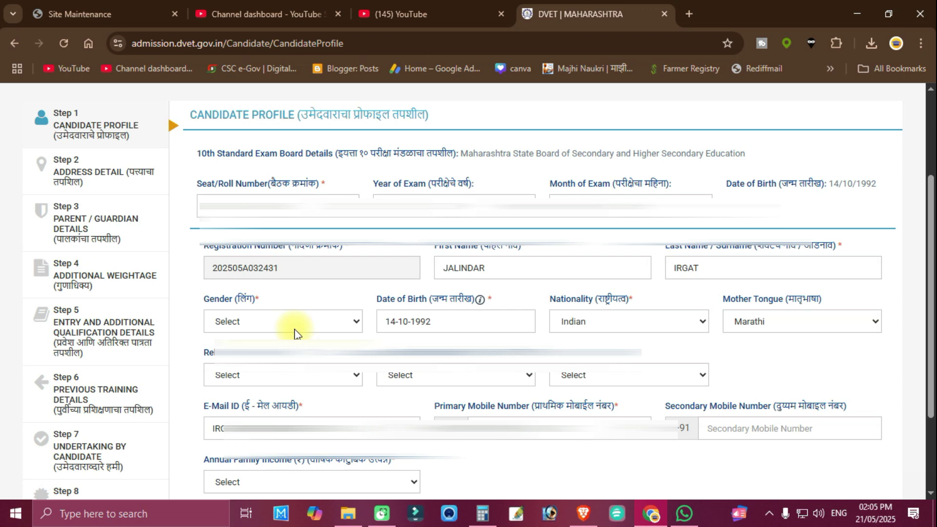
click(295, 333)
click(274, 374)
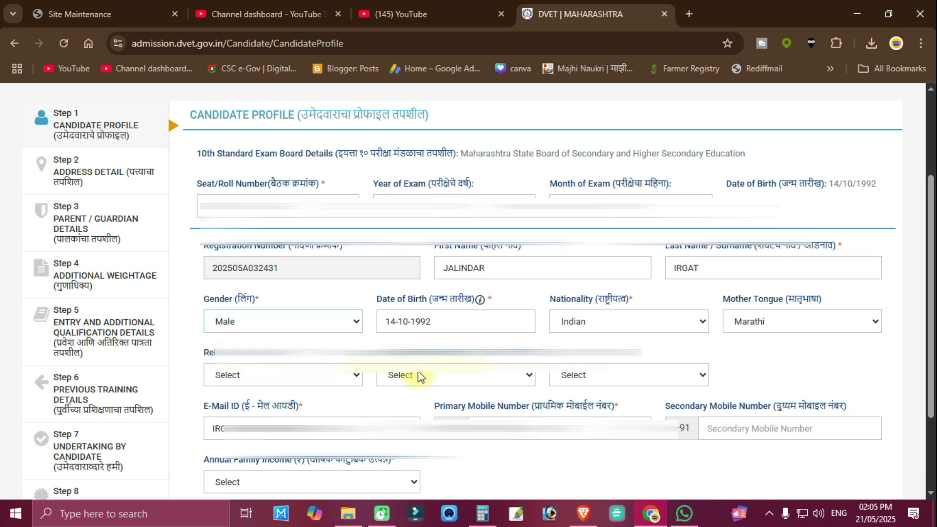
scroll(522, 376, down, 1)
click(318, 309)
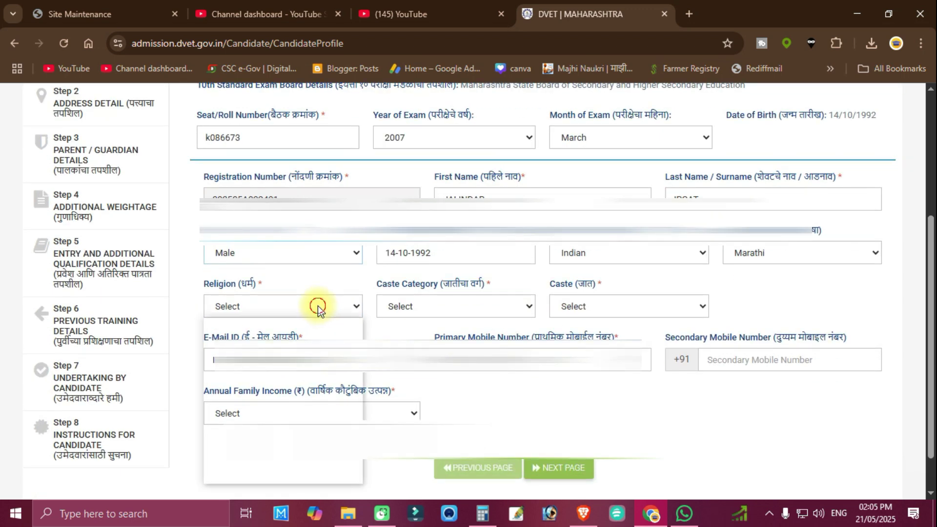
click(293, 356)
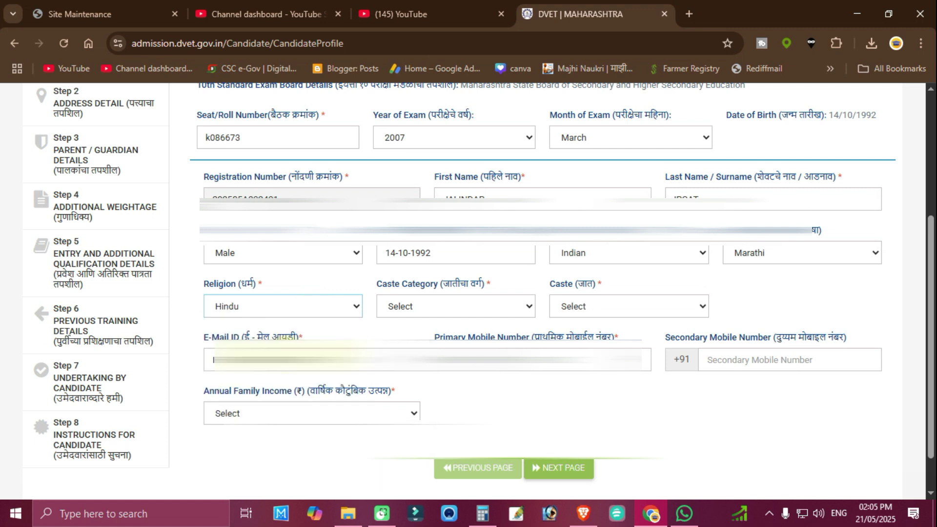
Set the caste category to NT 1 (NT-B) and the caste to Nath Jogi.
click(429, 312)
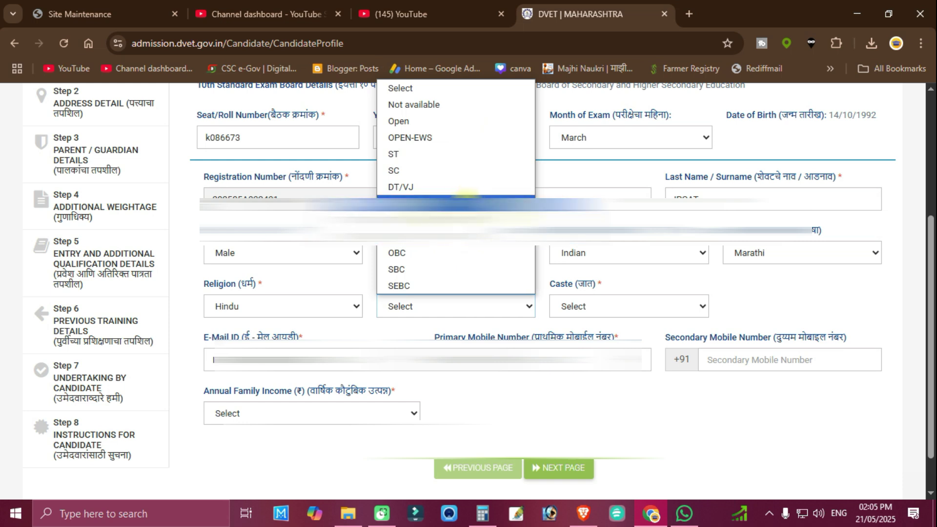
click(467, 196)
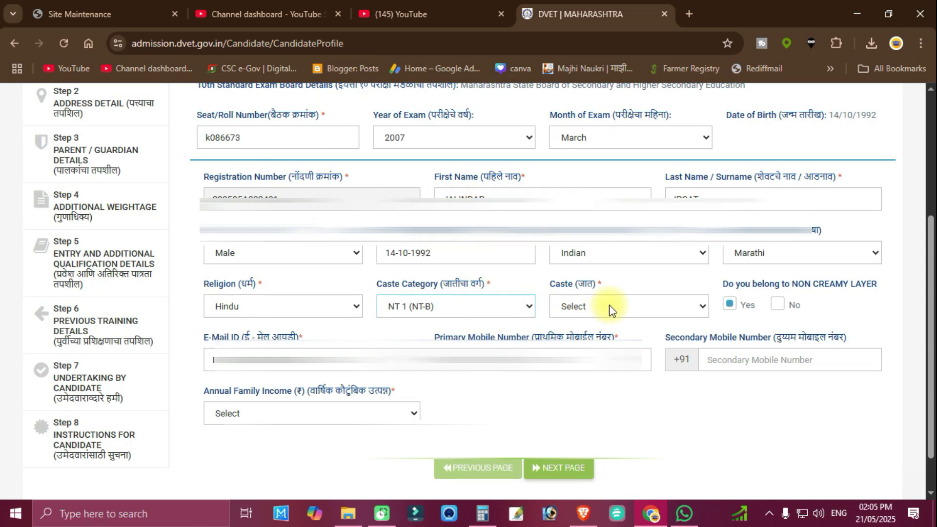
click(611, 310)
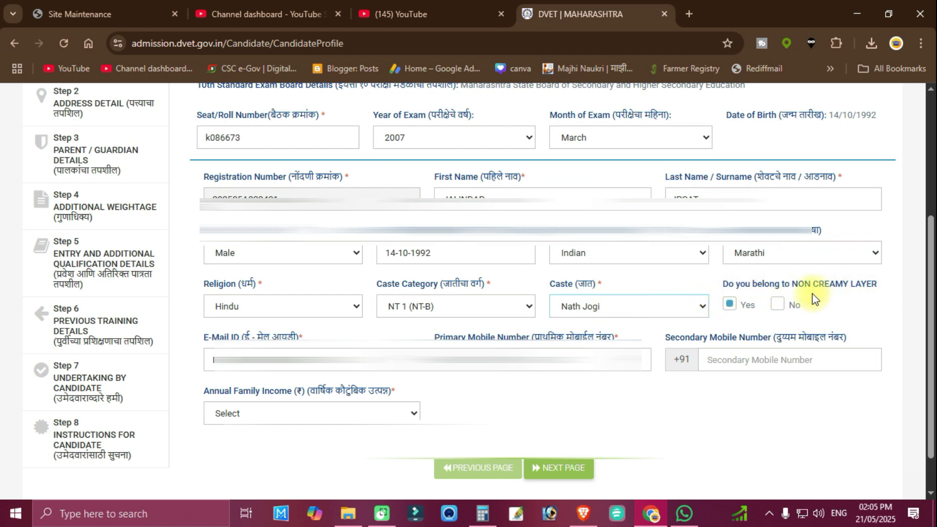
Try answering No to the non-creamy-layer question, dismiss the warning and return the answer to Yes.
click(530, 306)
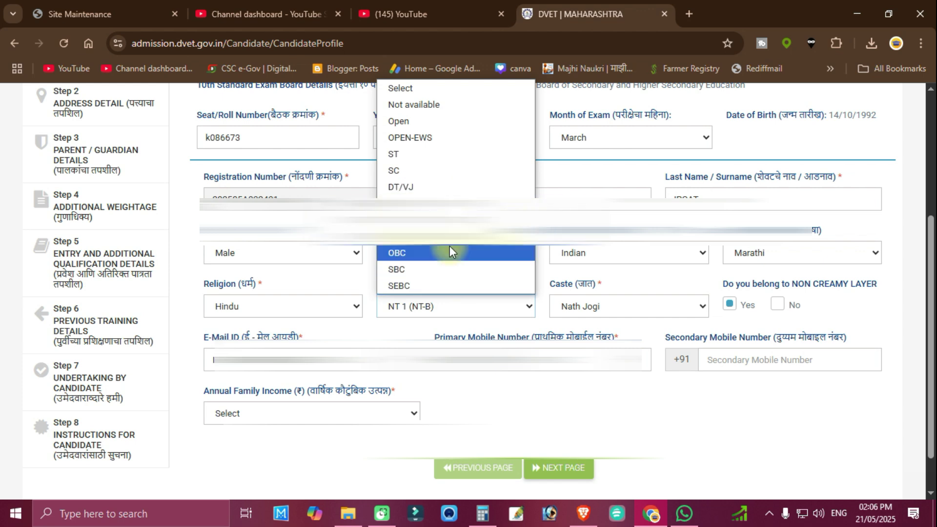
click(872, 312)
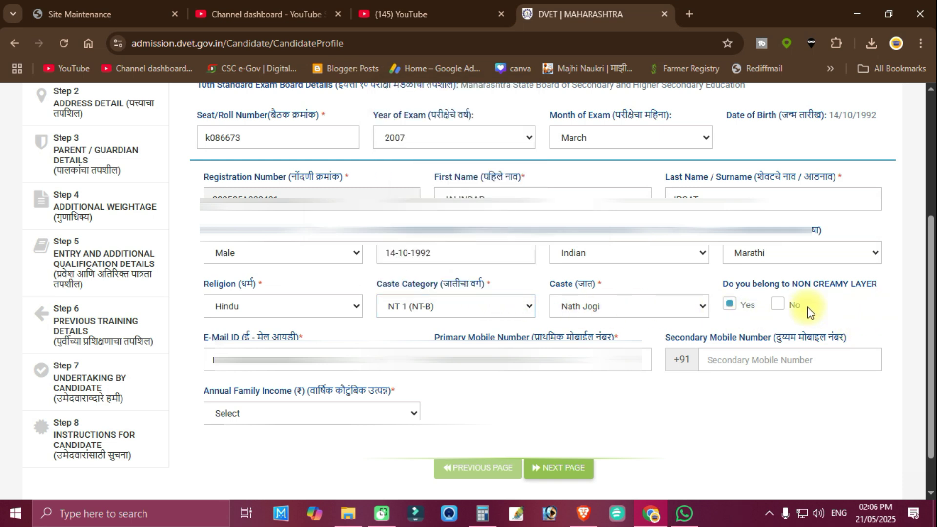
click(780, 305)
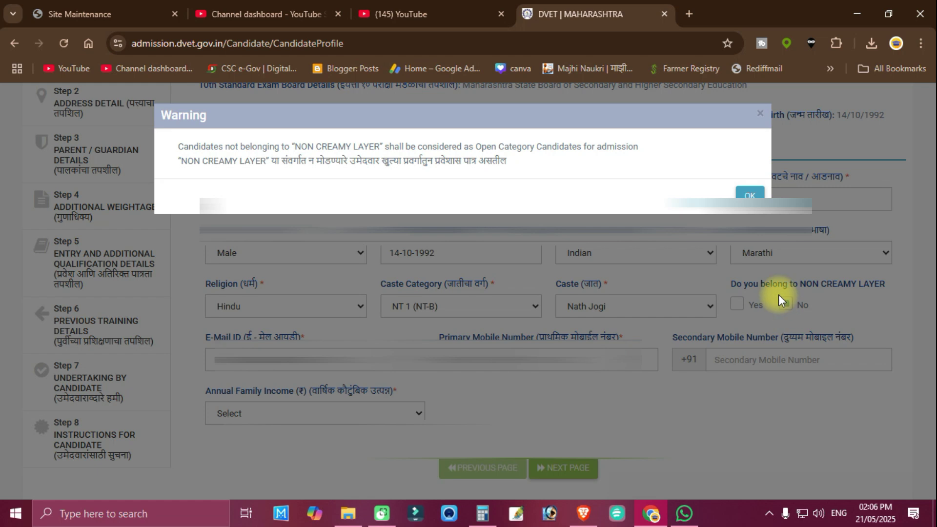
click(759, 310)
click(729, 304)
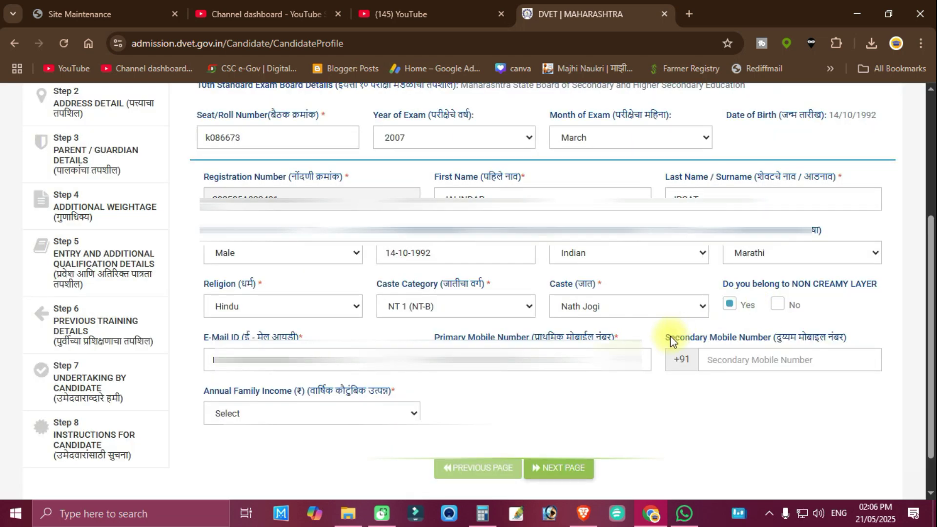
Set the annual family income to Below 1,00,000 and continue to the address details.
scroll(325, 370, down, 1)
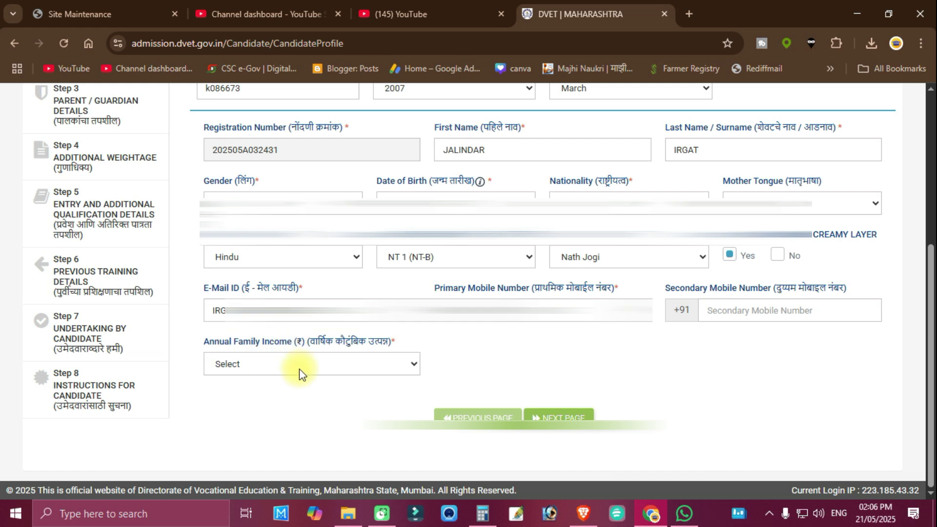
click(302, 368)
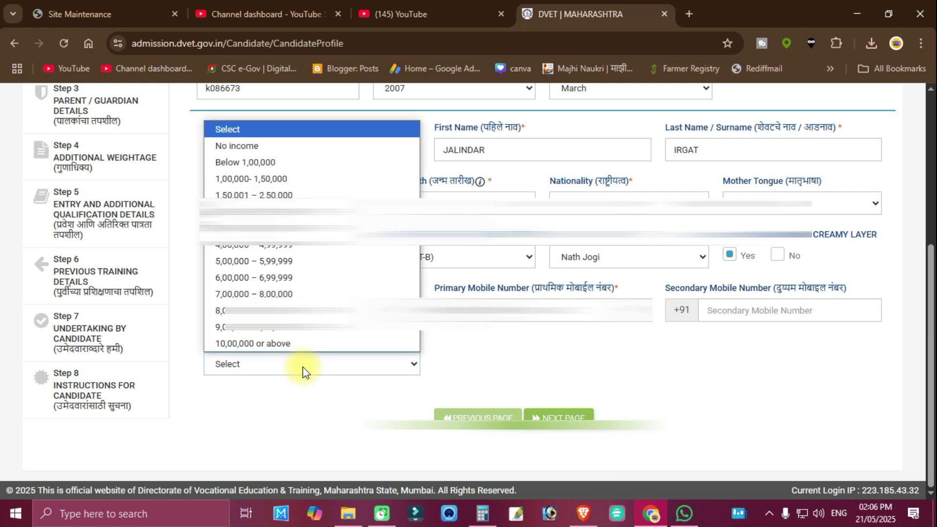
click(314, 163)
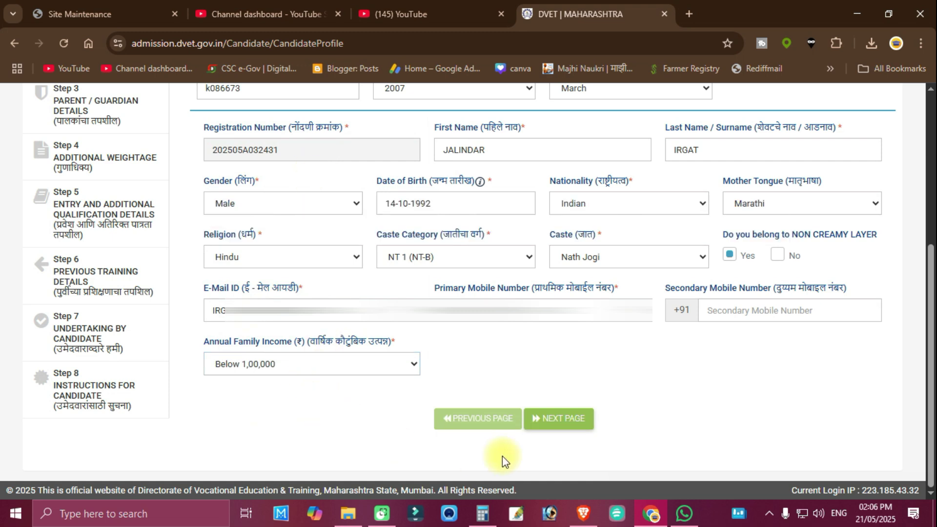
click(552, 420)
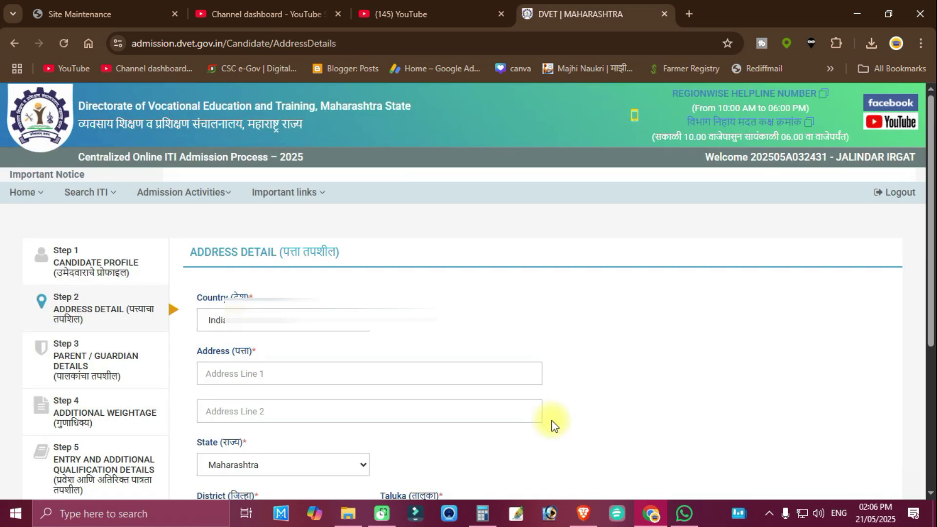
Fill in the candidate's postal address with district, taluka, village and pincode, and continue to the parent details.
scroll(508, 294, down, 3)
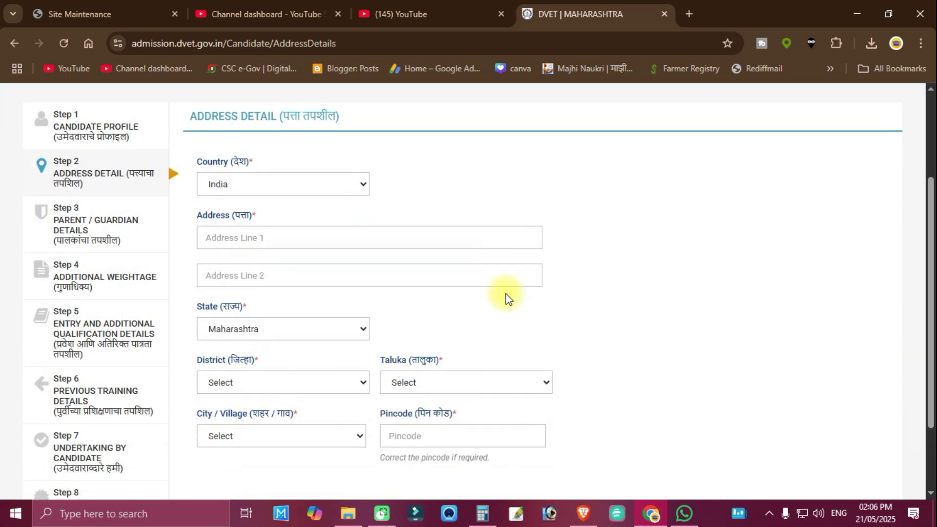
click(293, 234)
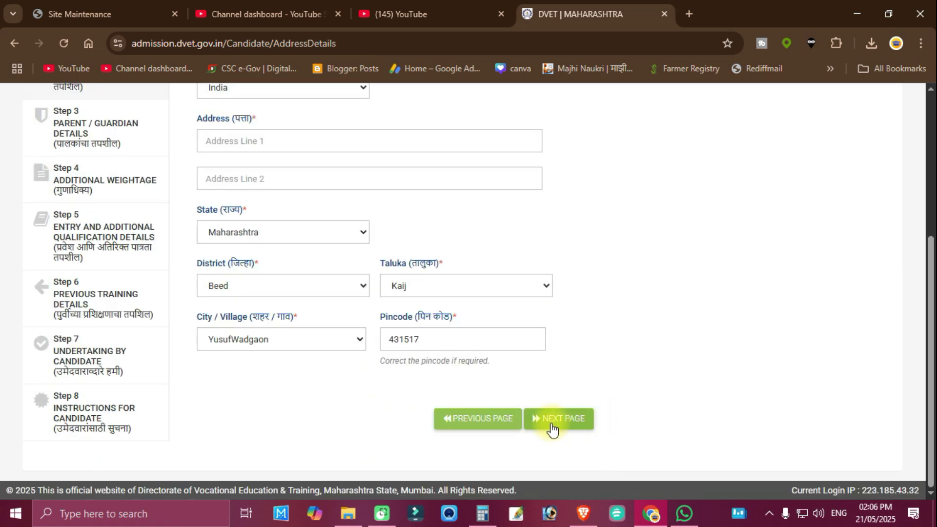
click(552, 429)
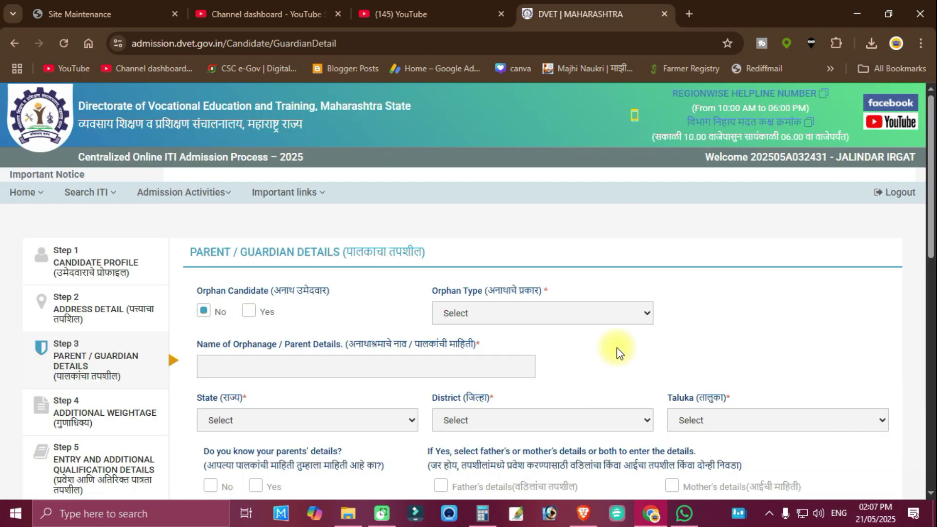
Try marking the candidate as an orphan with Yes and return the answer to No.
scroll(626, 339, down, 1)
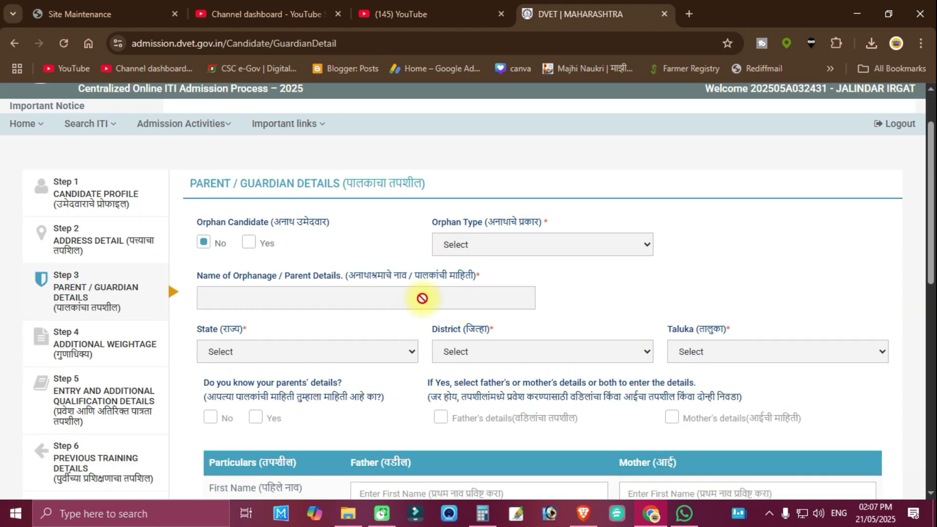
click(250, 243)
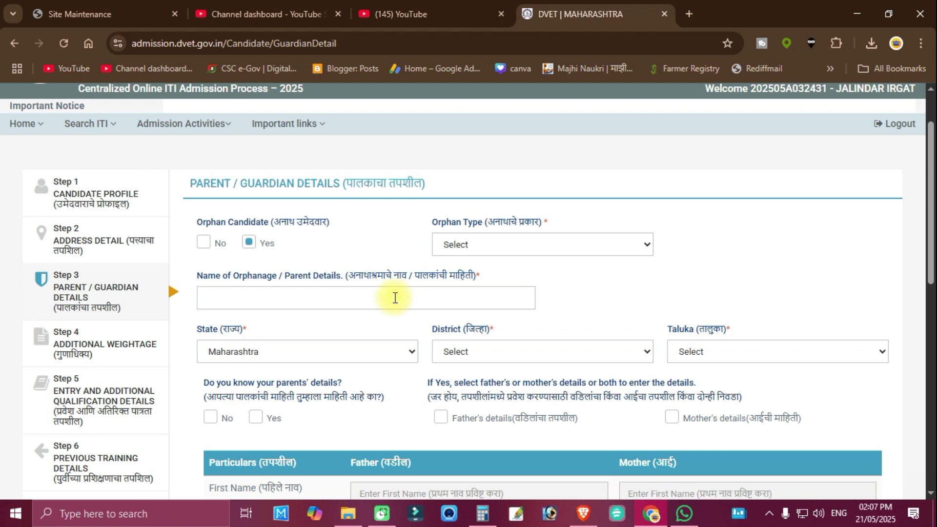
click(447, 297)
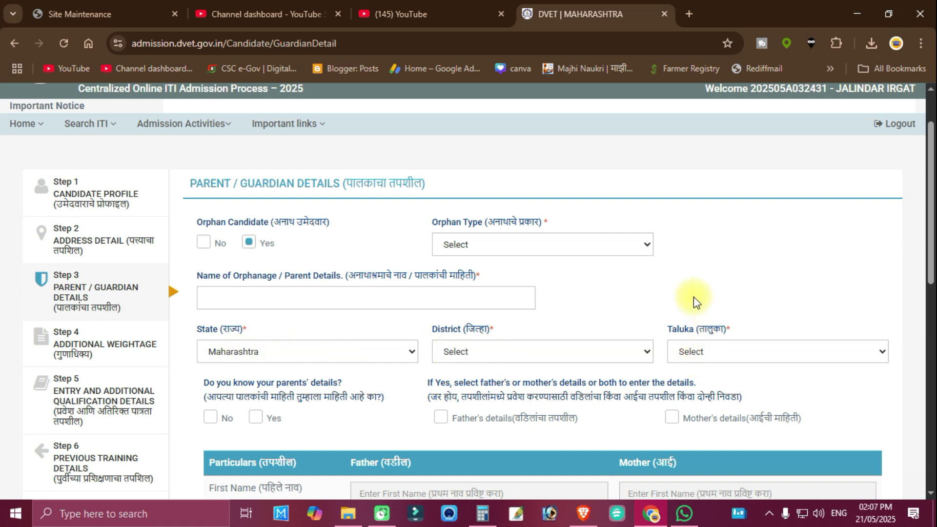
click(209, 244)
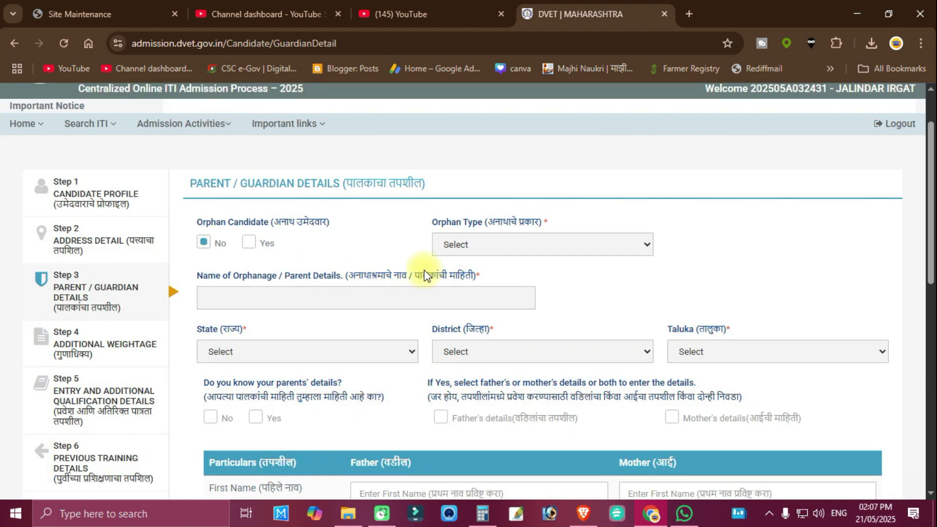
Confirm the candidate's name against the SSC marksheet in the parent details form and continue to the additional weightage page.
scroll(425, 275, down, 4)
click(394, 289)
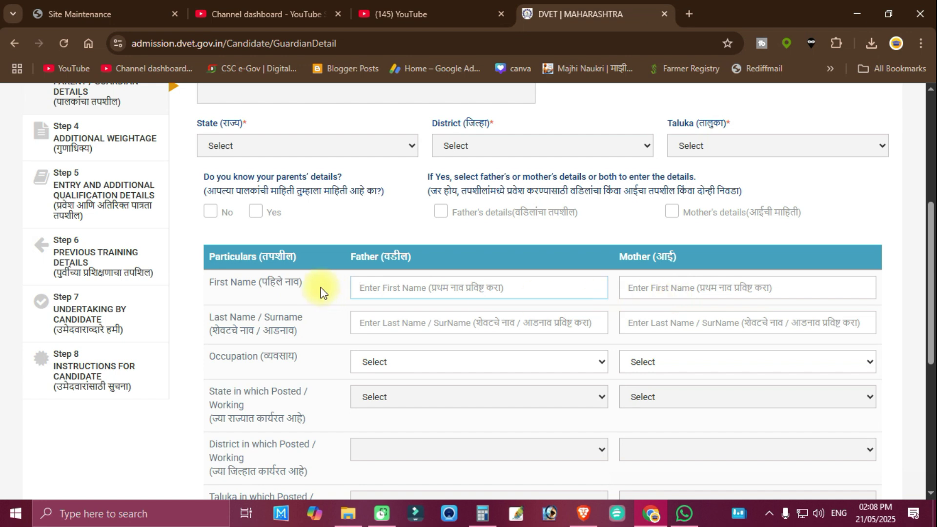
click(376, 317)
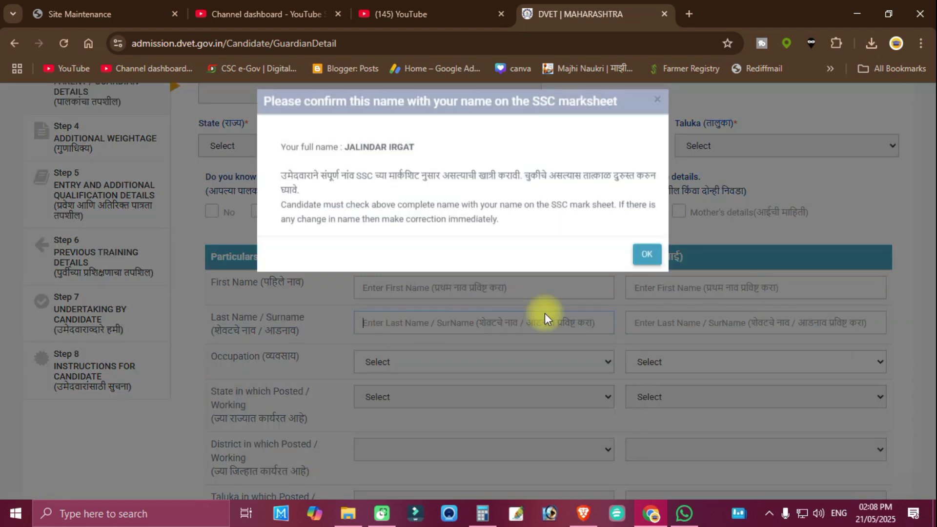
click(645, 255)
scroll(590, 337, down, 1)
scroll(590, 337, down, 3)
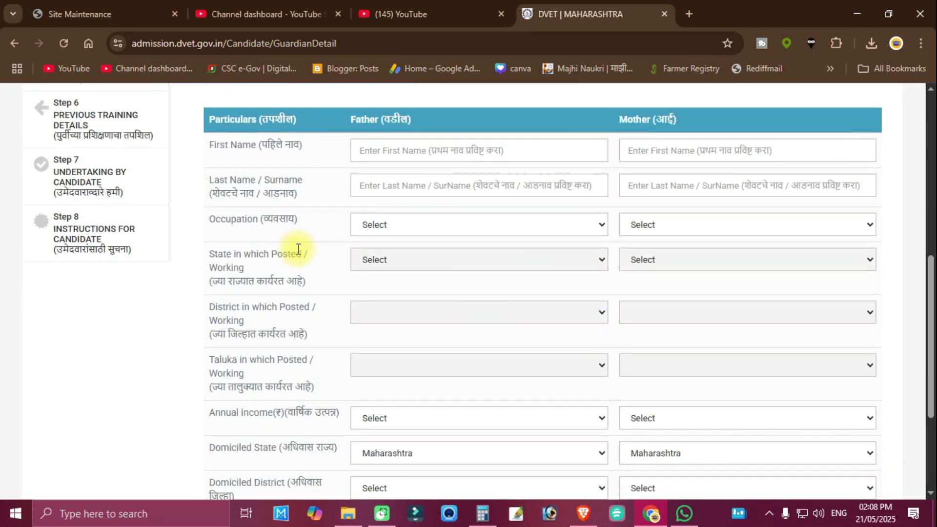
scroll(623, 289, down, 2)
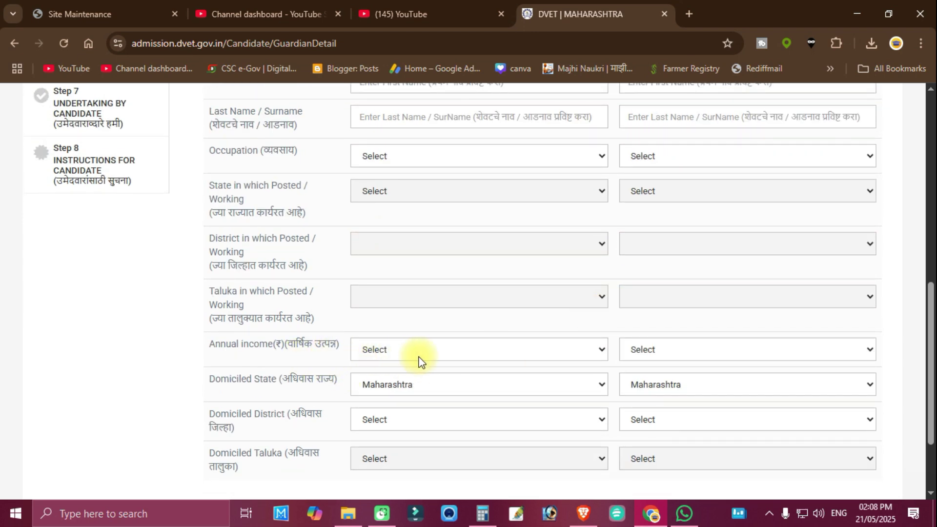
scroll(472, 352, down, 2)
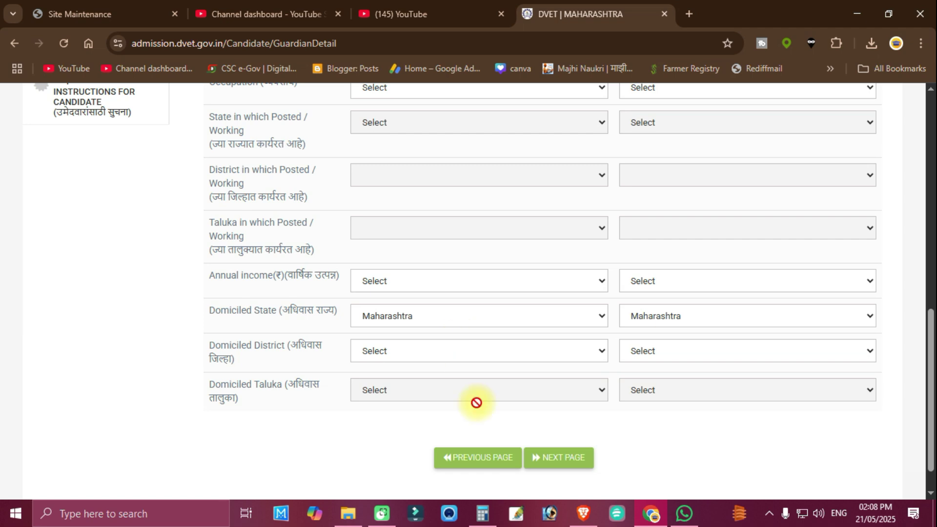
click(574, 459)
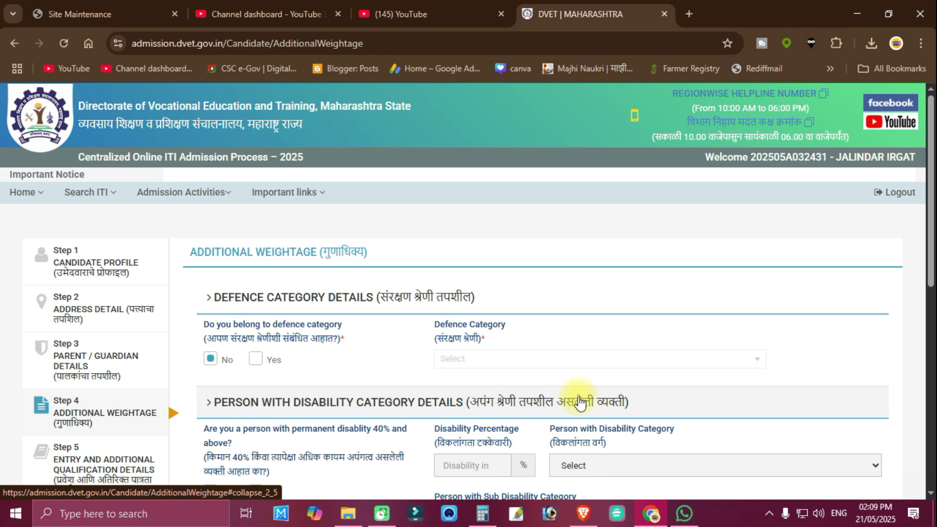
Try answering Yes to the defence category question, look through the defence categories and return the answer to No.
scroll(529, 362, down, 1)
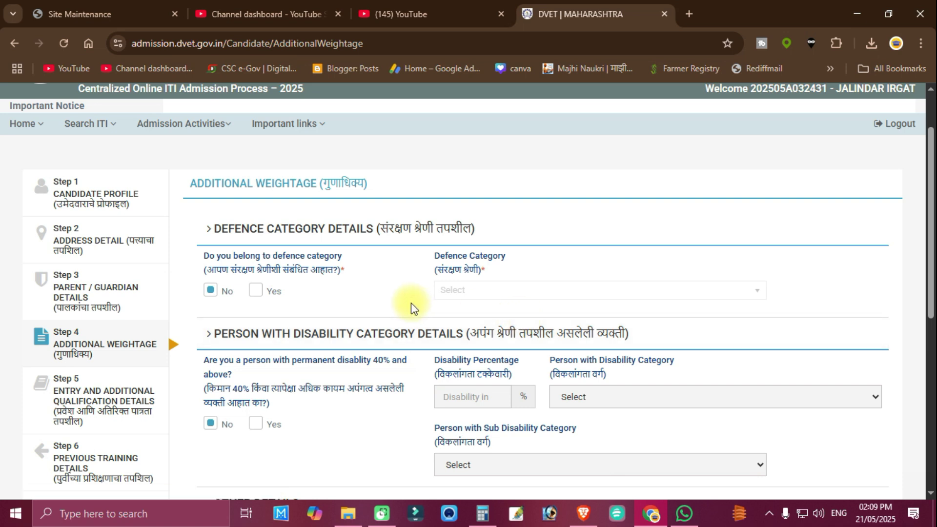
click(255, 290)
click(487, 296)
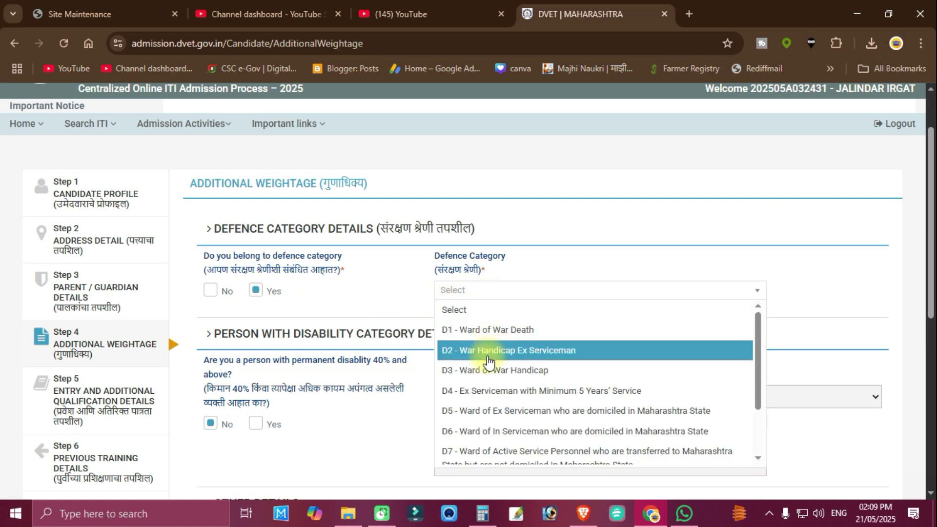
click(355, 334)
click(210, 291)
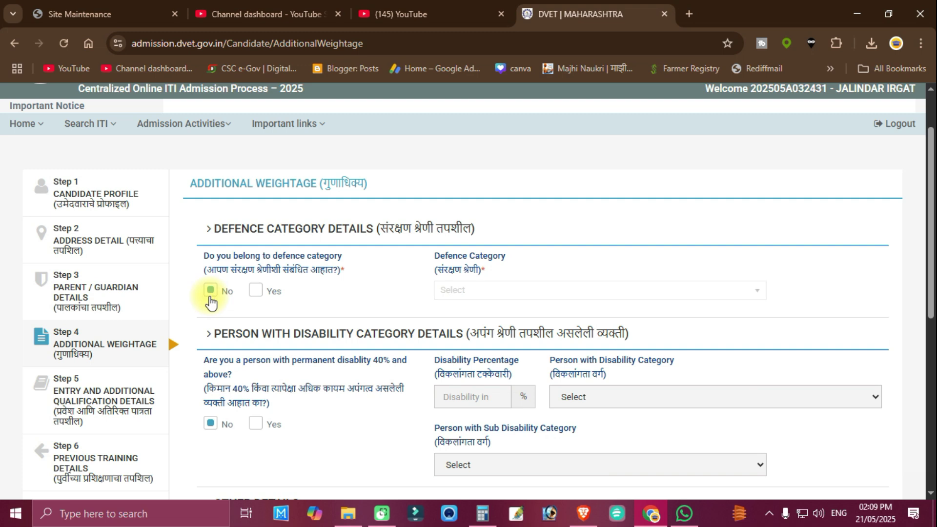
Try marking Intermediate Drawing Passed as Yes in the other details and return the answer to No.
scroll(211, 300, down, 2)
scroll(211, 301, down, 1)
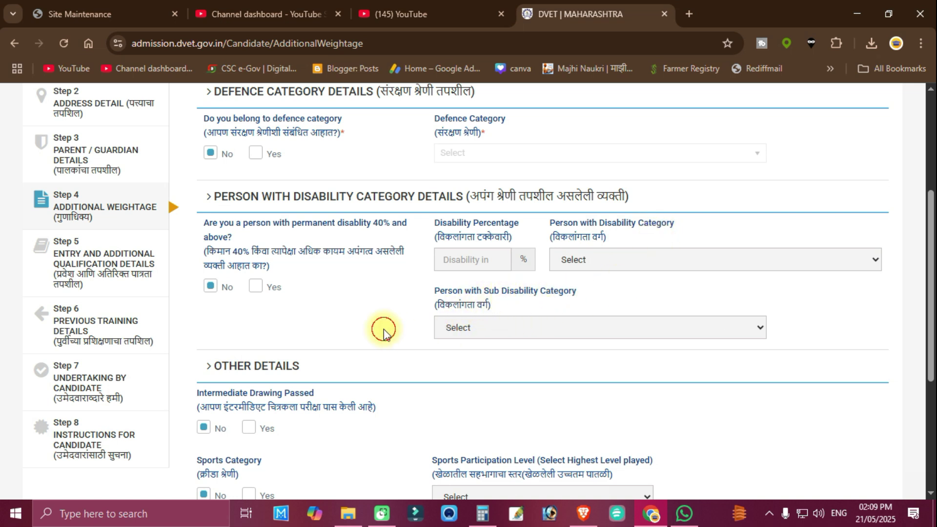
scroll(384, 329, down, 3)
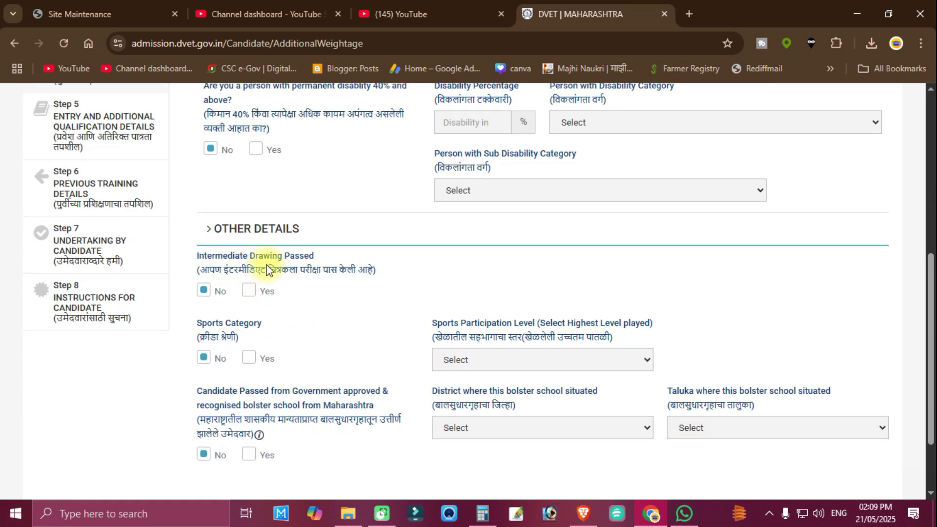
click(253, 293)
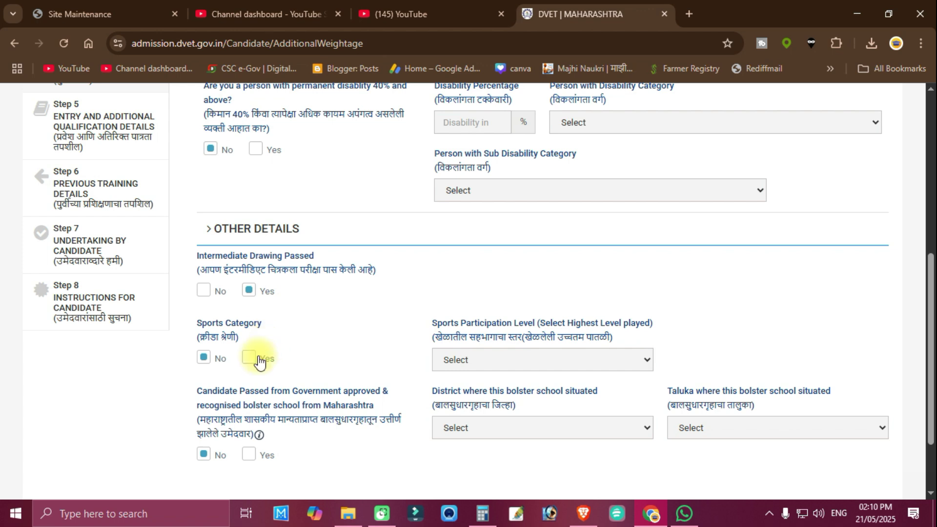
click(208, 295)
scroll(303, 298, down, 2)
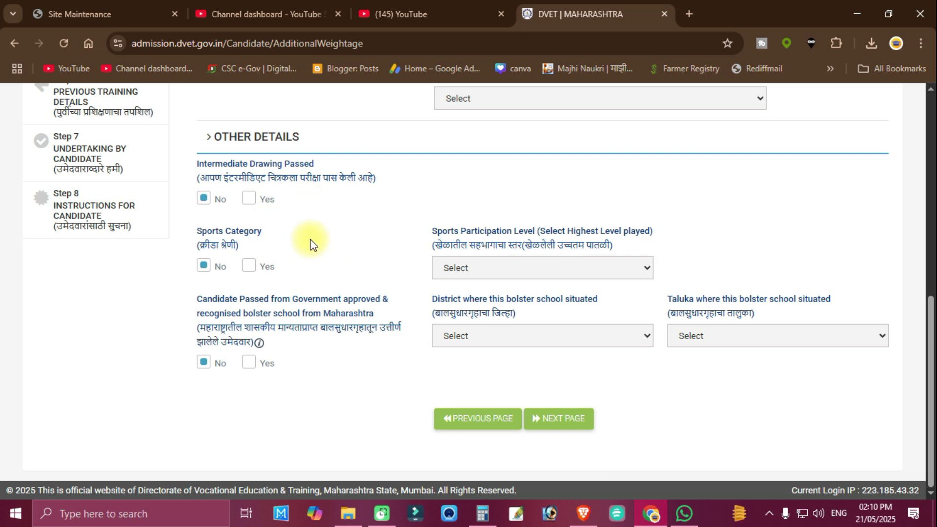
Continue to the entry qualification page and set the school district to Beed, taluka to Kaij and village to YusufWadgaon.
click(549, 424)
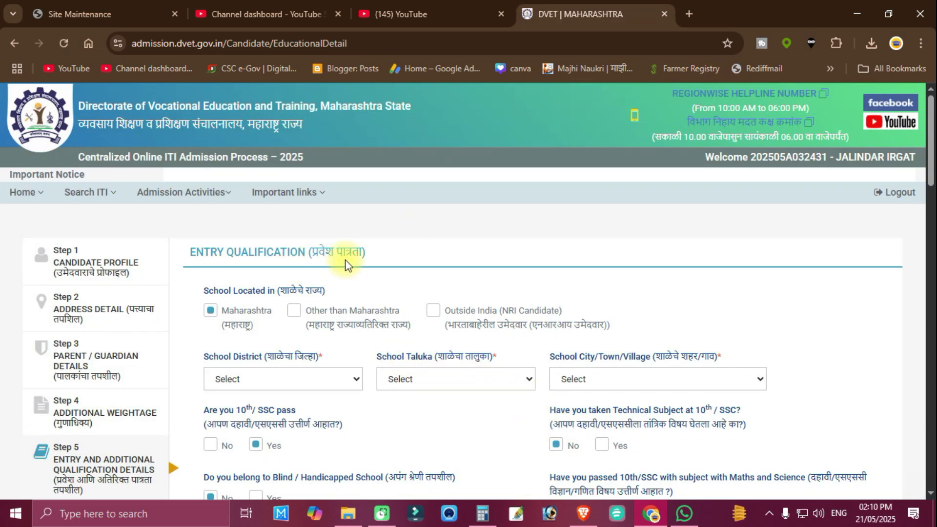
scroll(400, 256, down, 3)
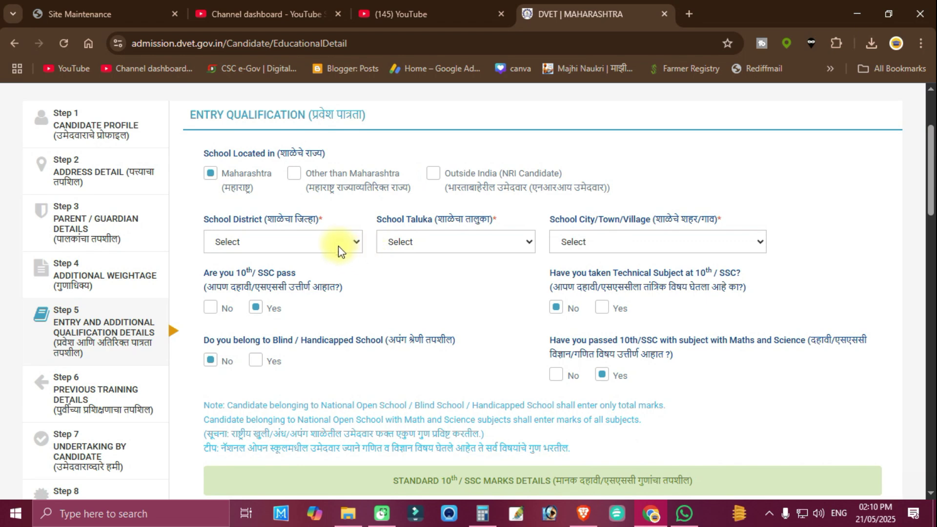
click(335, 243)
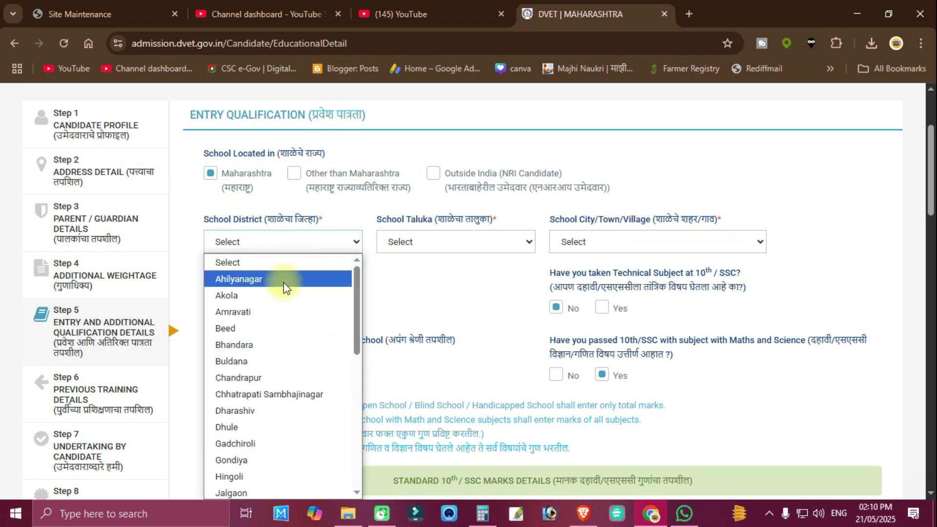
click(262, 329)
click(491, 245)
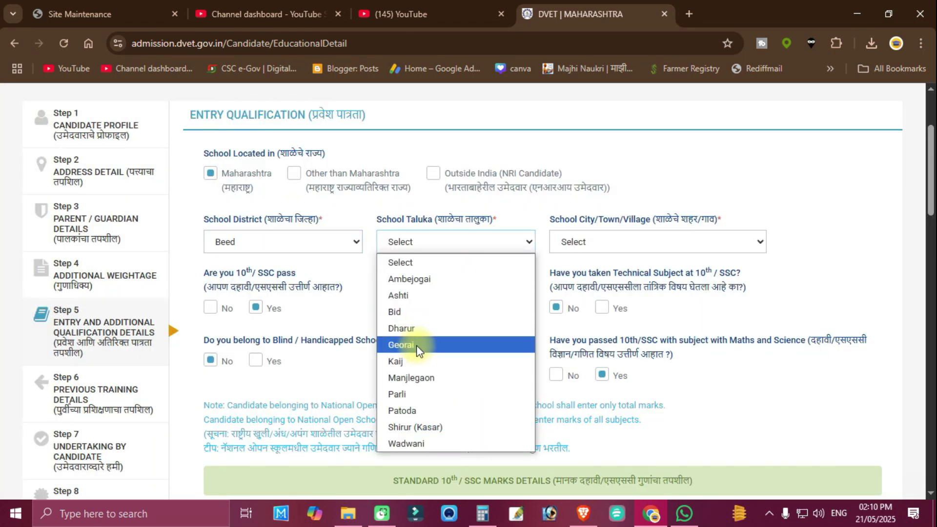
click(417, 364)
click(638, 246)
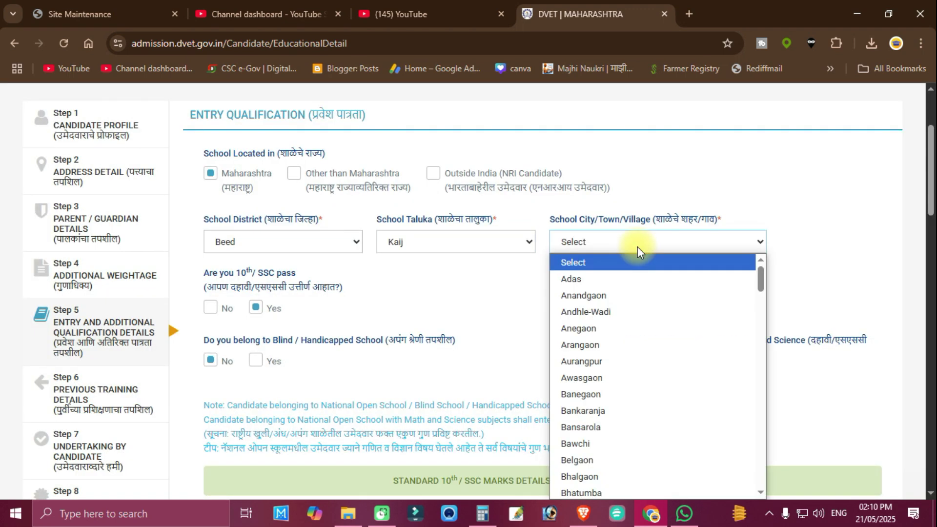
key(y)
key(u)
key(Return)
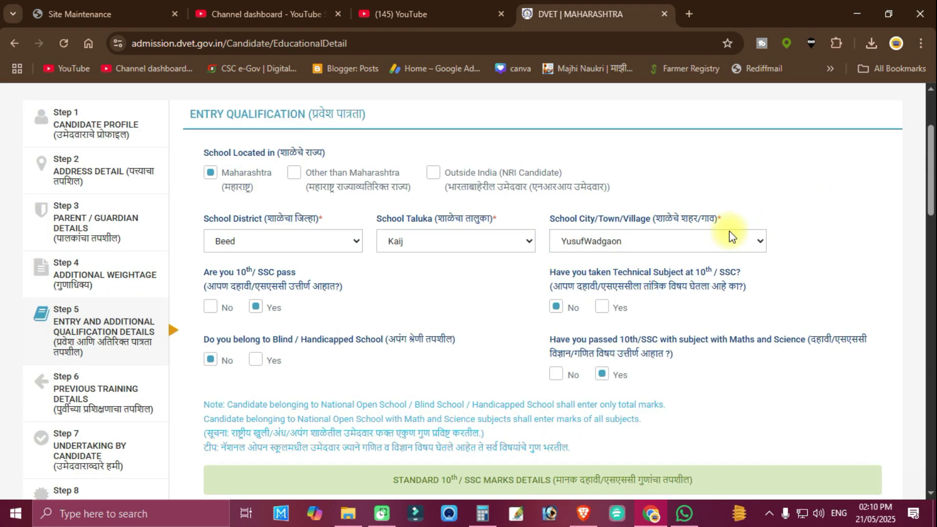
Enter SSC marks out of 100 each: first language 86, second language 80, third language 65, Mathematics 80, Science 90, Social Science 65.
scroll(723, 235, down, 3)
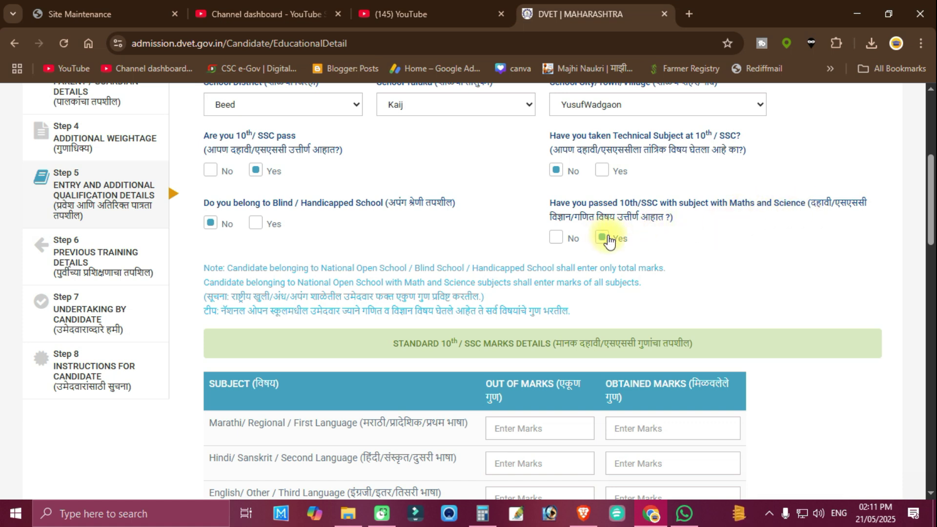
scroll(603, 238, down, 3)
scroll(526, 251, down, 3)
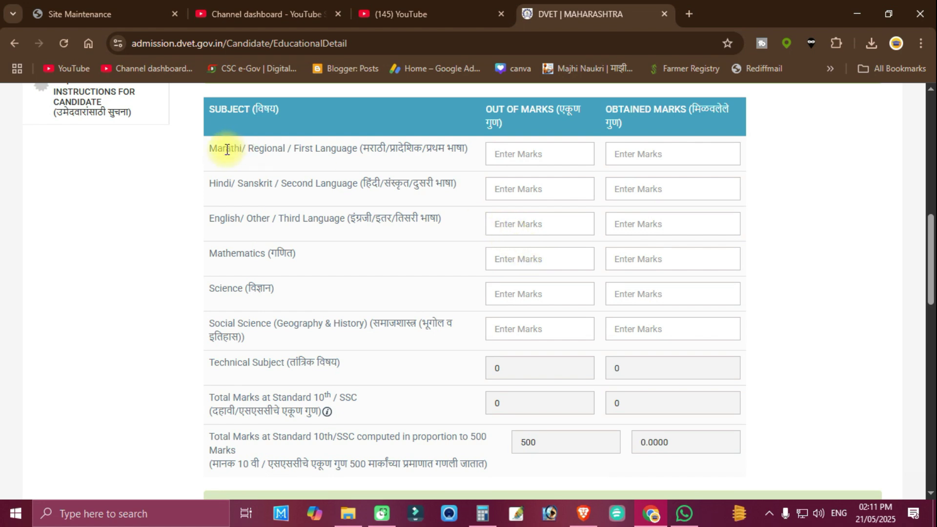
drag(218, 153, 282, 161)
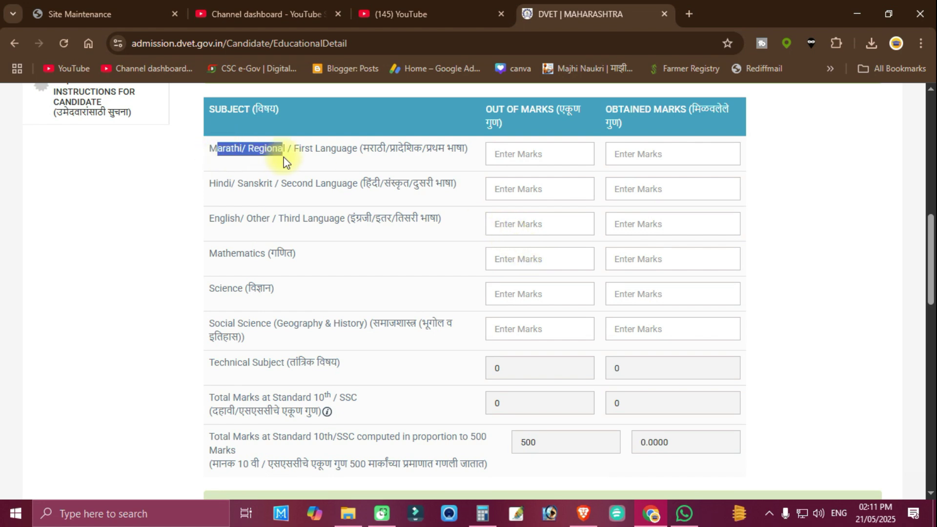
click(526, 153)
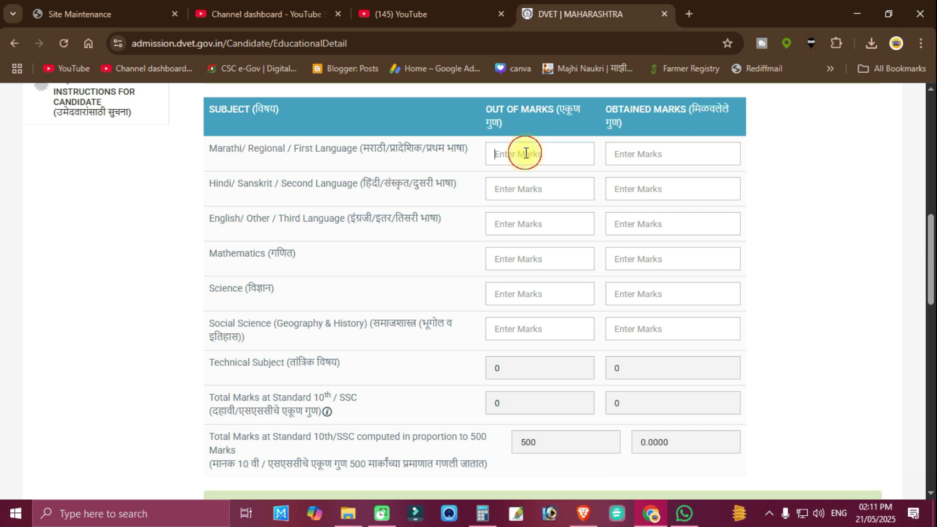
text(100)
click(632, 157)
text(86)
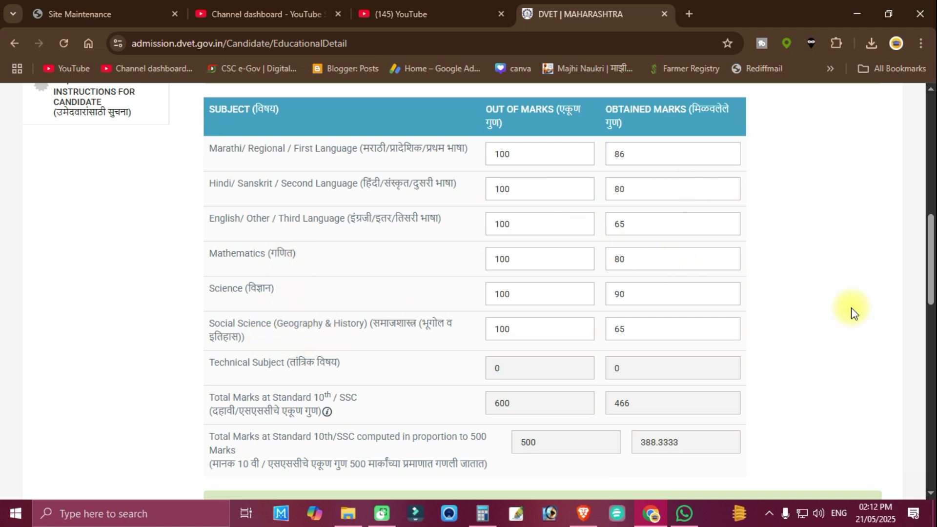
Examine the additional weightage rows and the total percentage used for the ITI admission merit list.
scroll(851, 307, down, 4)
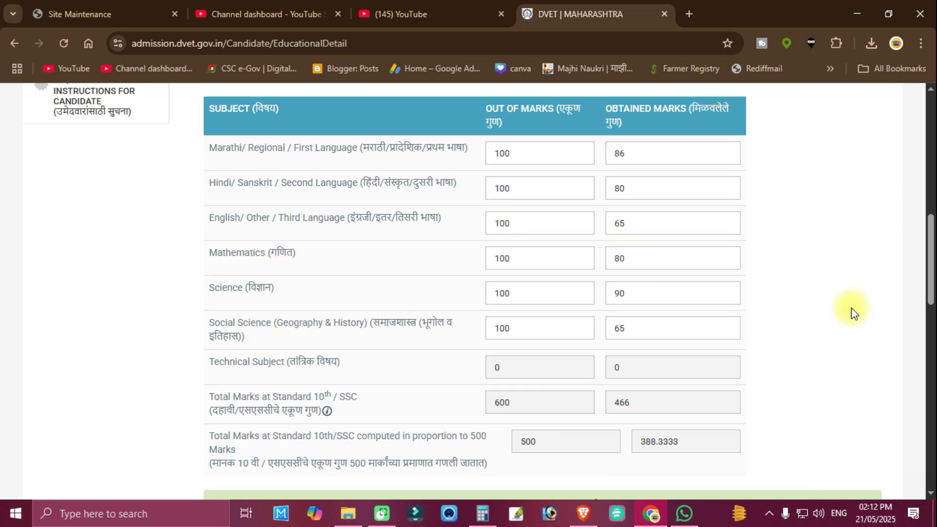
scroll(852, 309, down, 7)
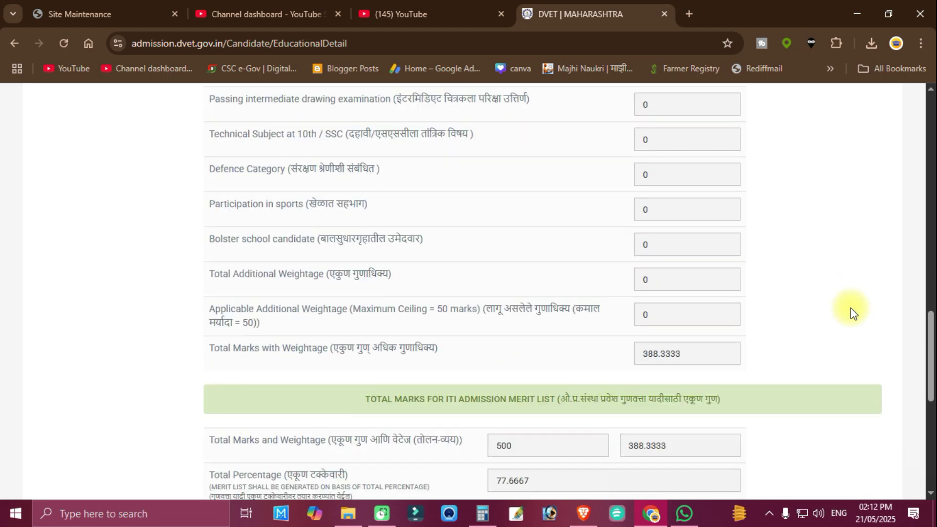
double_click(494, 379)
click(528, 382)
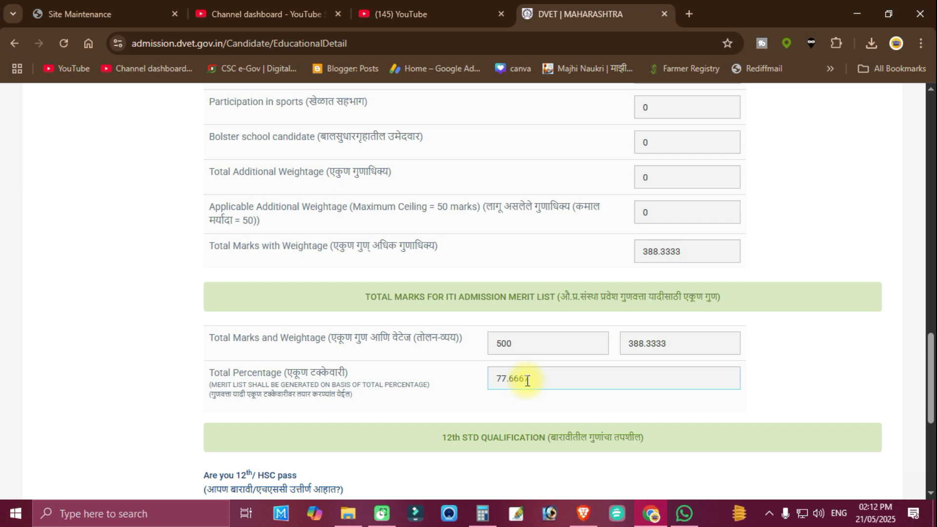
double_click(527, 381)
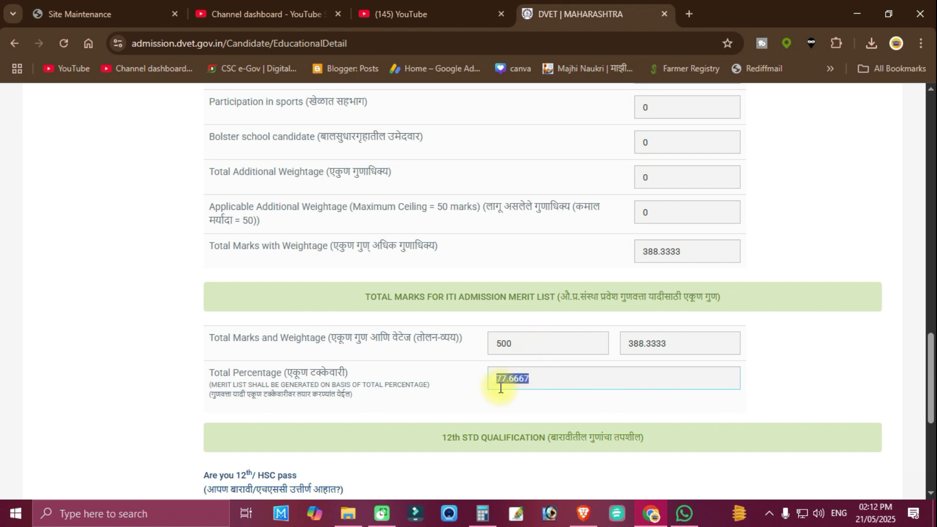
click(528, 374)
click(798, 367)
Try marking 12th/HSC pass as Yes, look through its degree, exam year and marks fields, and return the answer to No.
scroll(796, 370, down, 3)
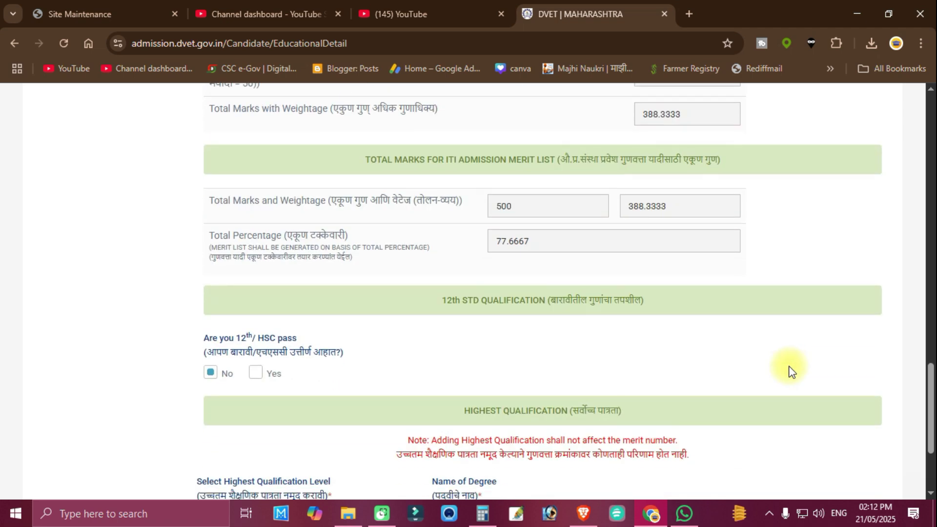
scroll(746, 364, down, 1)
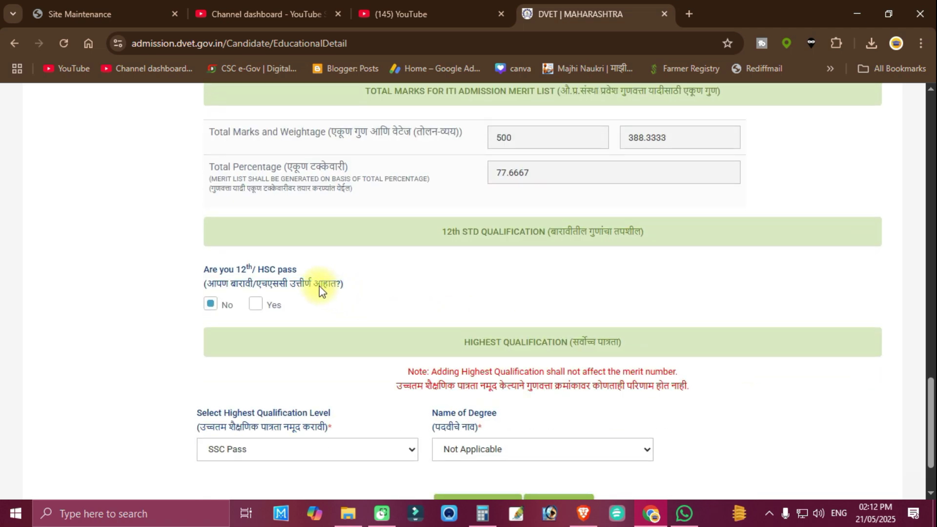
click(258, 304)
click(635, 209)
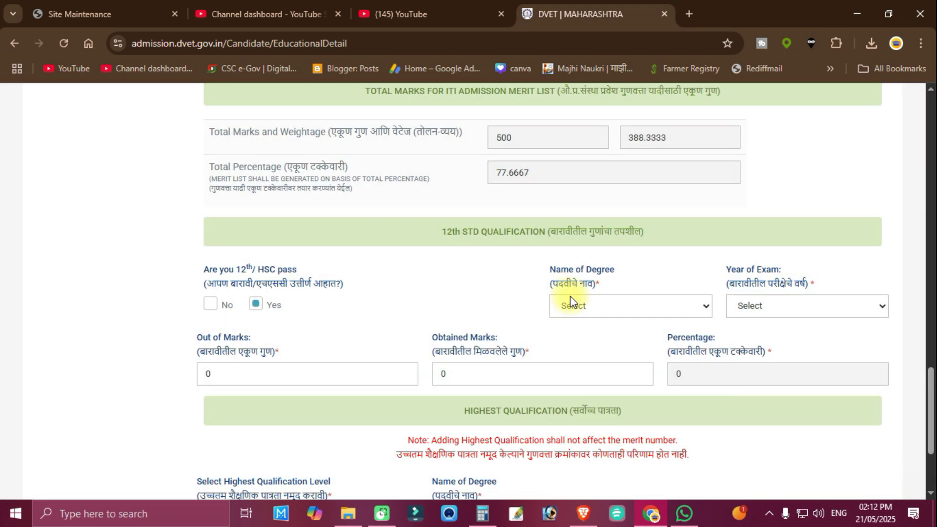
click(581, 305)
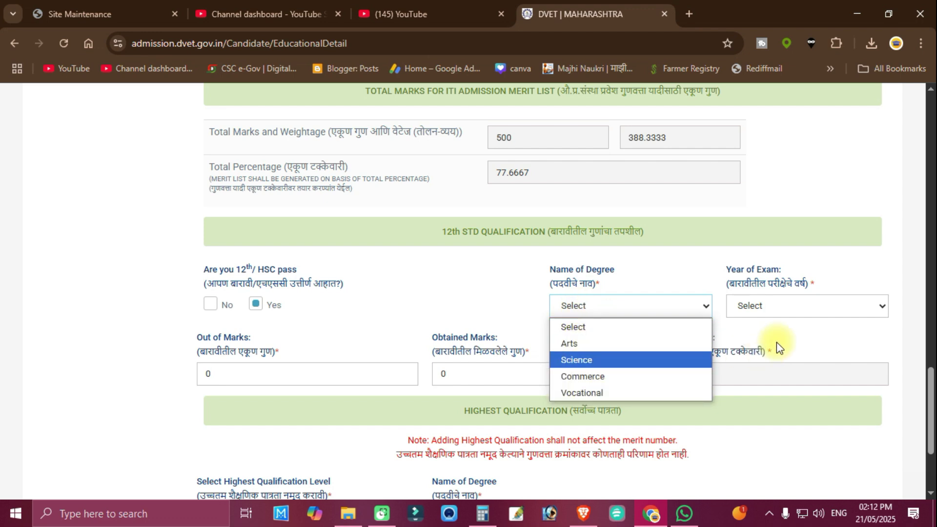
click(789, 332)
click(787, 310)
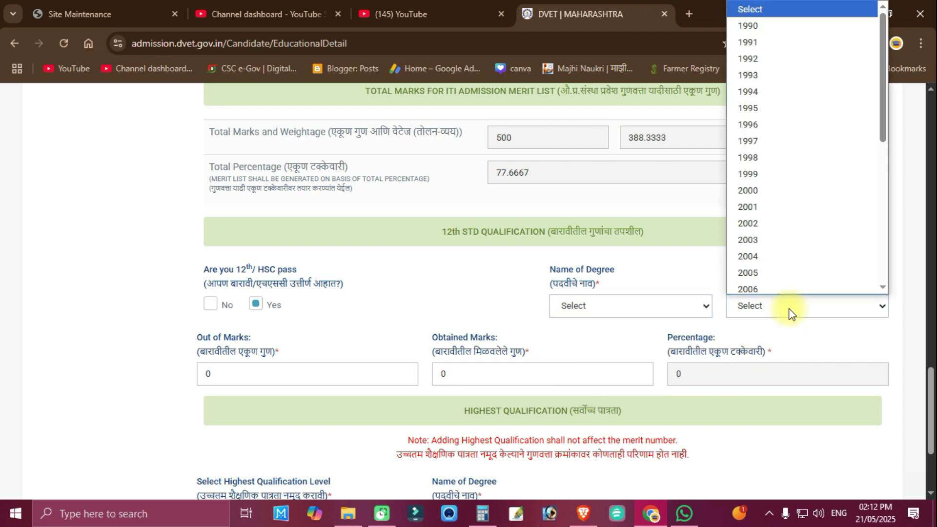
click(788, 311)
click(340, 376)
click(478, 376)
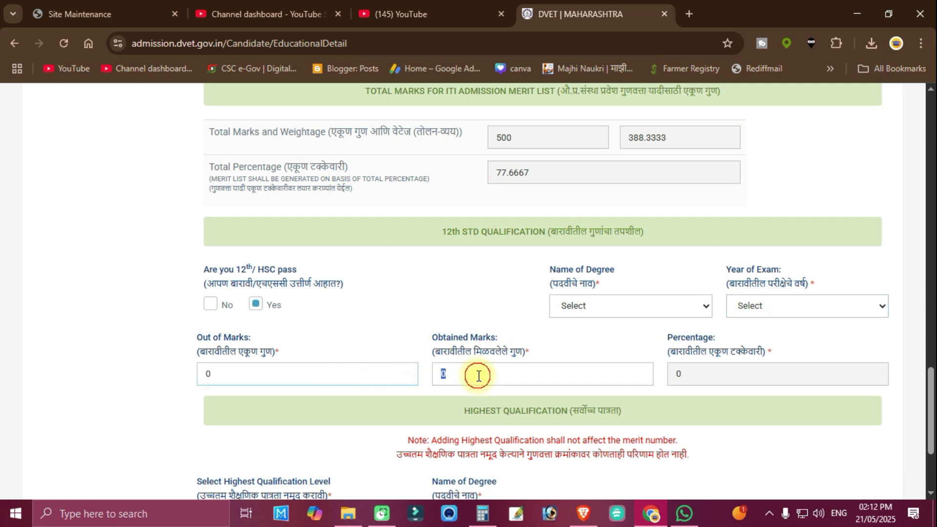
click(459, 319)
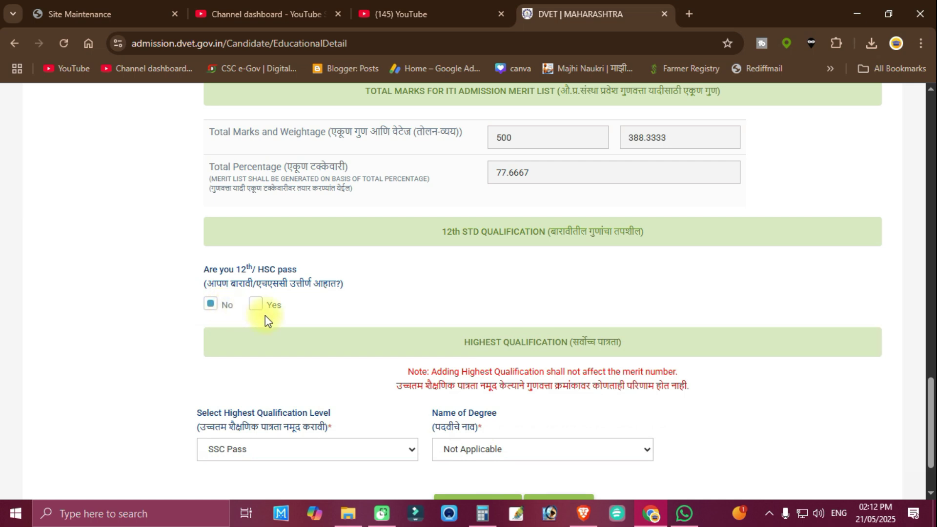
Check the highest qualification options, keep SSC Pass and continue to the previous training details page.
scroll(265, 315, down, 2)
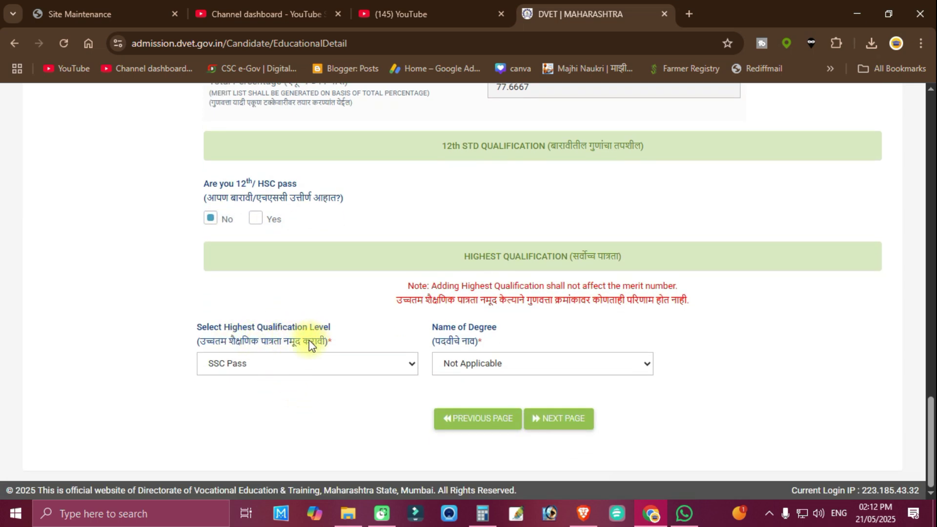
click(295, 356)
click(294, 356)
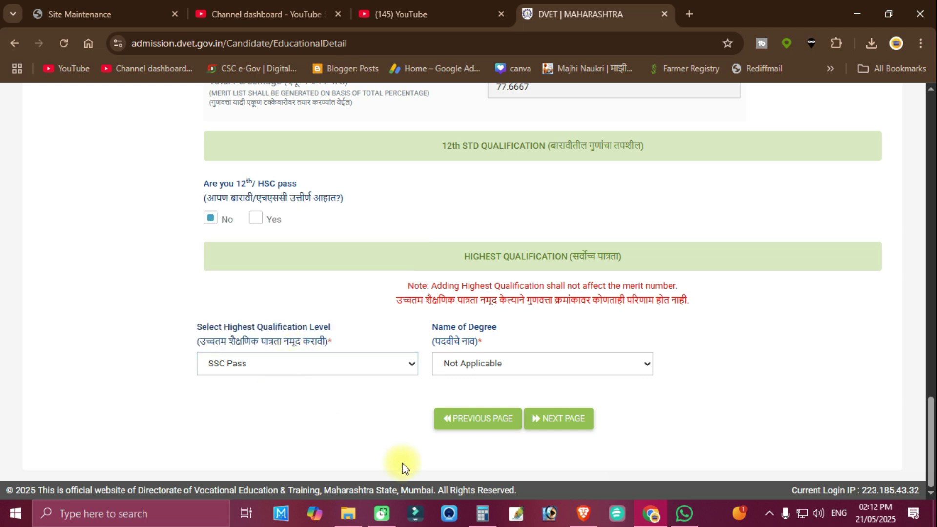
click(558, 419)
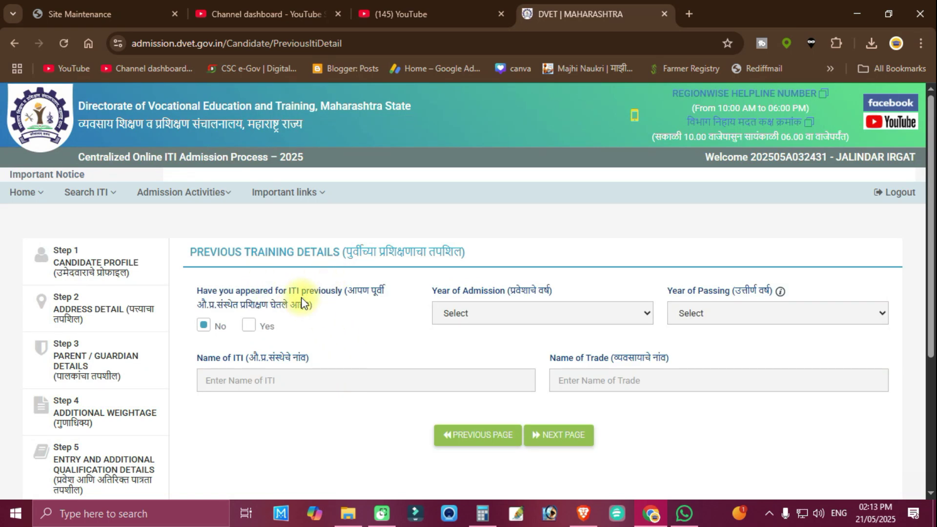
Try answering Yes to having appeared for ITI previously, return the answer to No and continue to the candidate undertaking page.
click(248, 326)
click(203, 325)
click(564, 435)
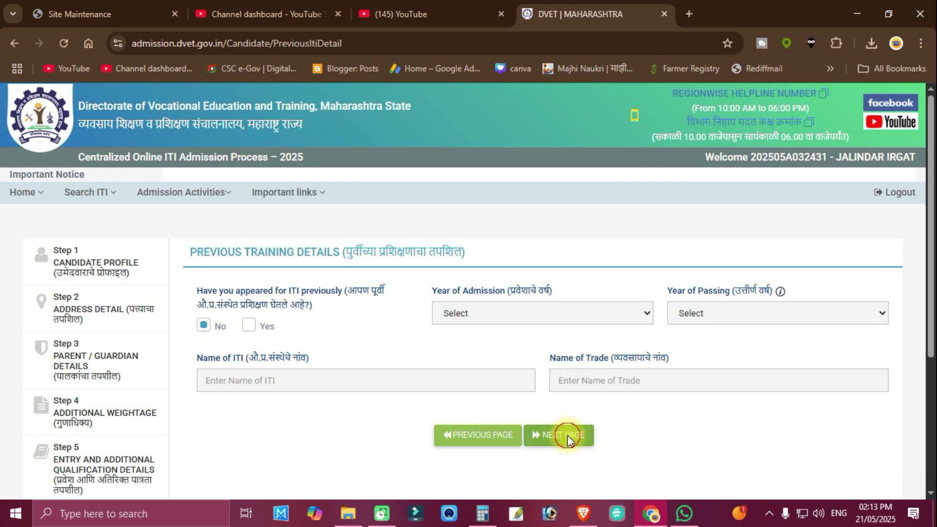
Set the candidate's home district to Beed in the undertaking.
scroll(459, 351, down, 1)
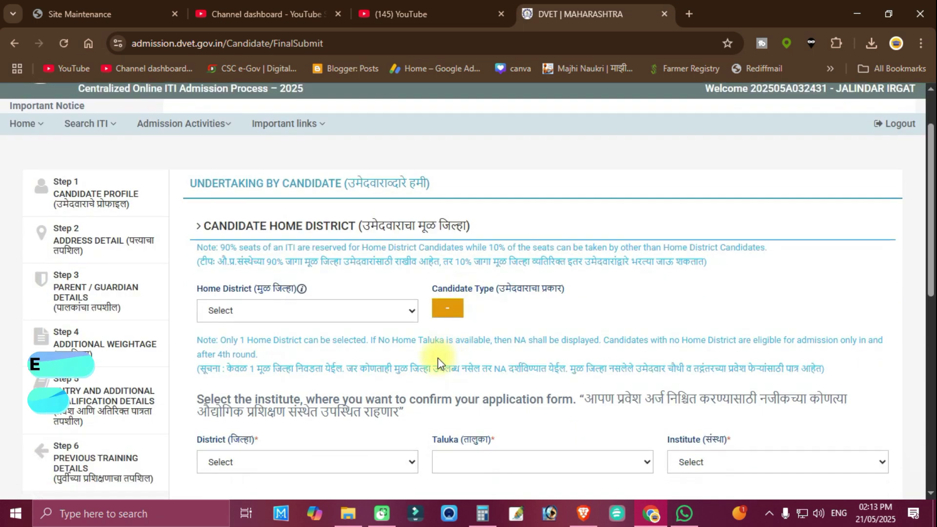
click(303, 321)
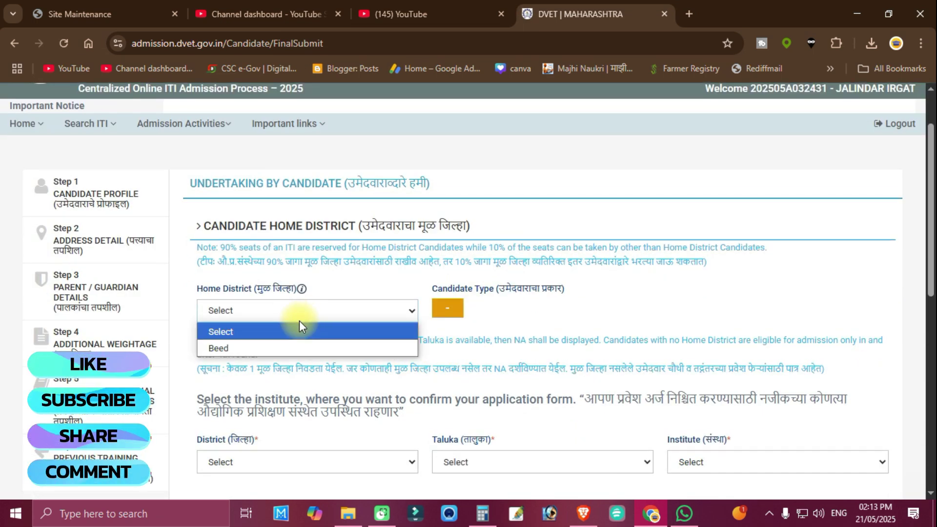
click(283, 345)
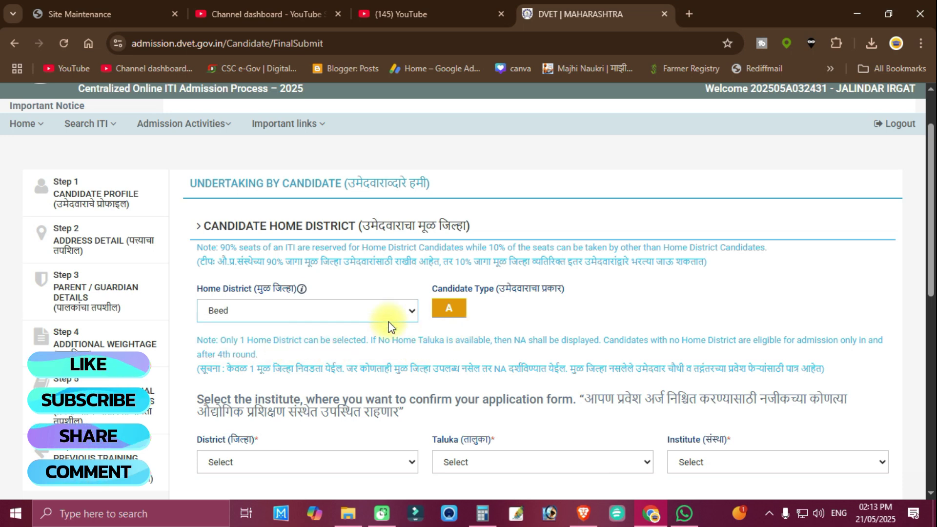
Choose TECHNOVISION PRIVATE ITI BORISAWARGAON in Beed district, Kaij taluka, as the institute for confirming the application form.
scroll(389, 321, down, 2)
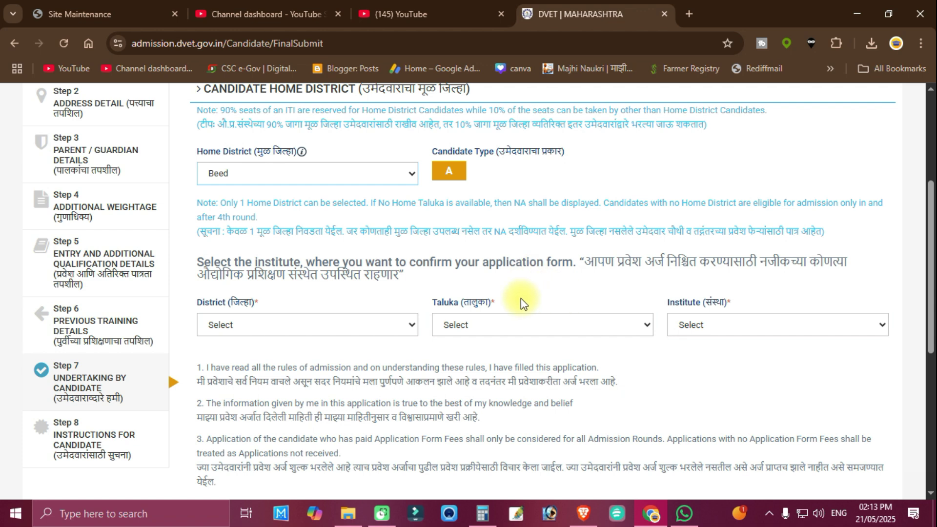
click(347, 334)
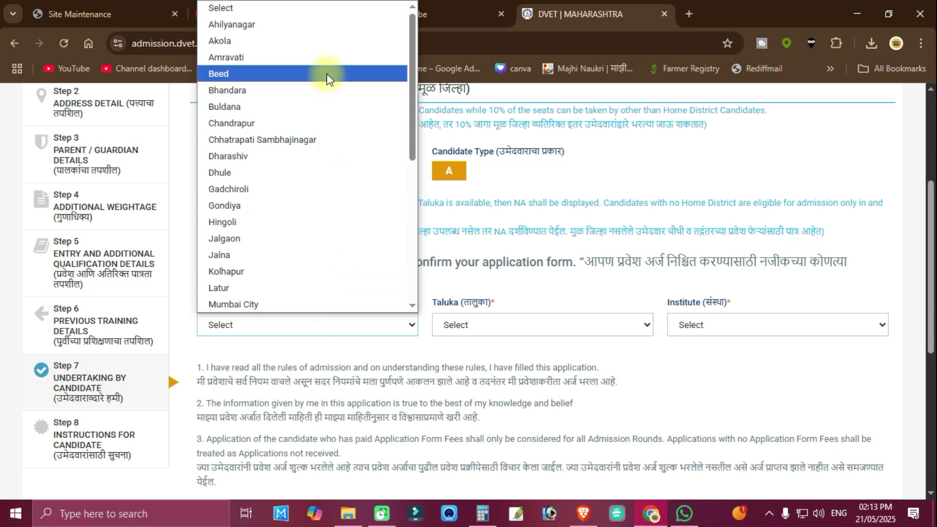
click(326, 73)
click(494, 324)
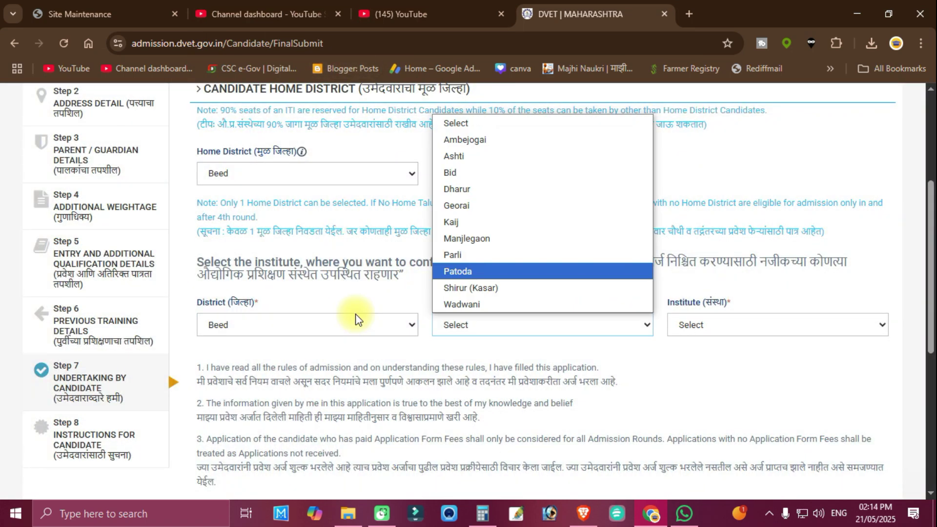
click(493, 218)
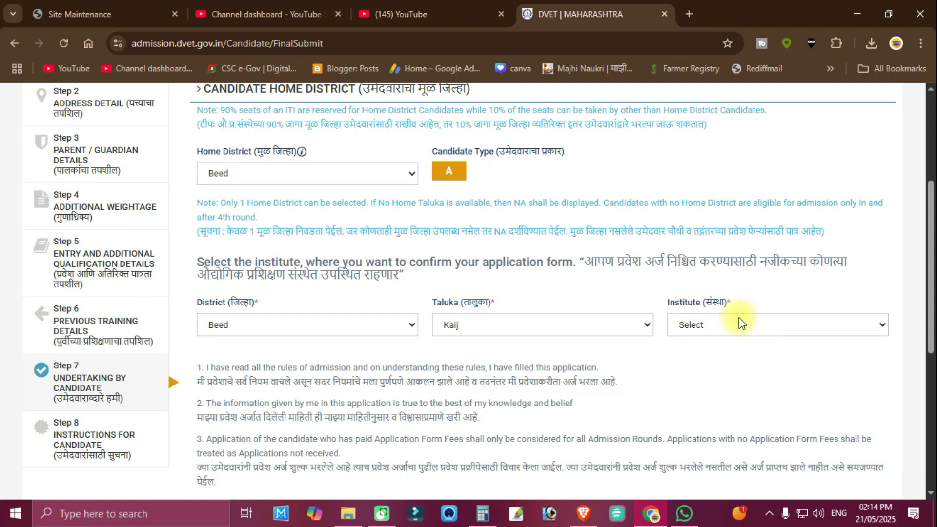
click(741, 323)
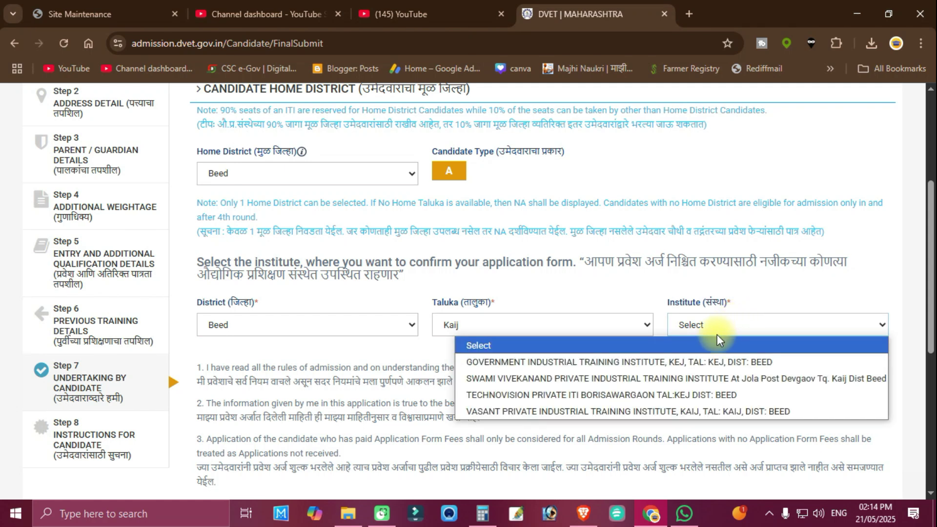
click(680, 397)
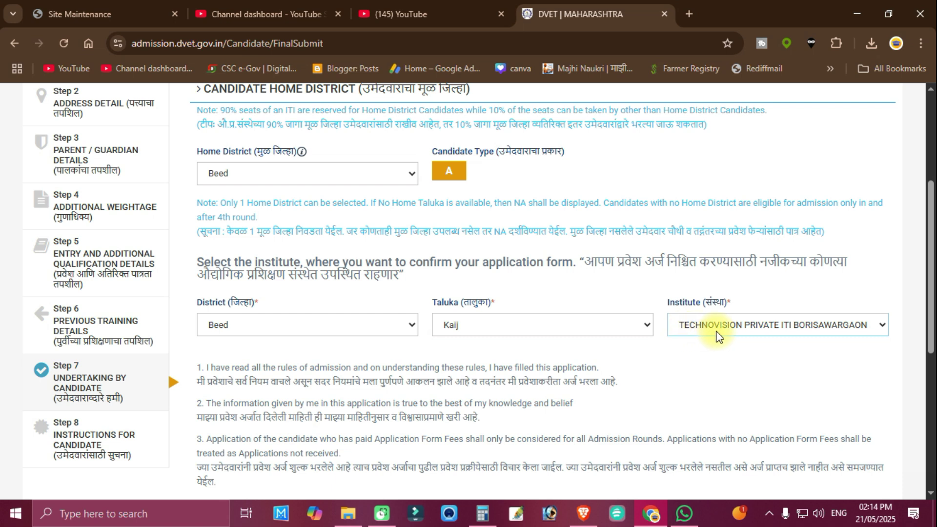
Accept the candidate undertaking, check the registration fee amount and proceed to the online fee payment.
scroll(708, 342, down, 6)
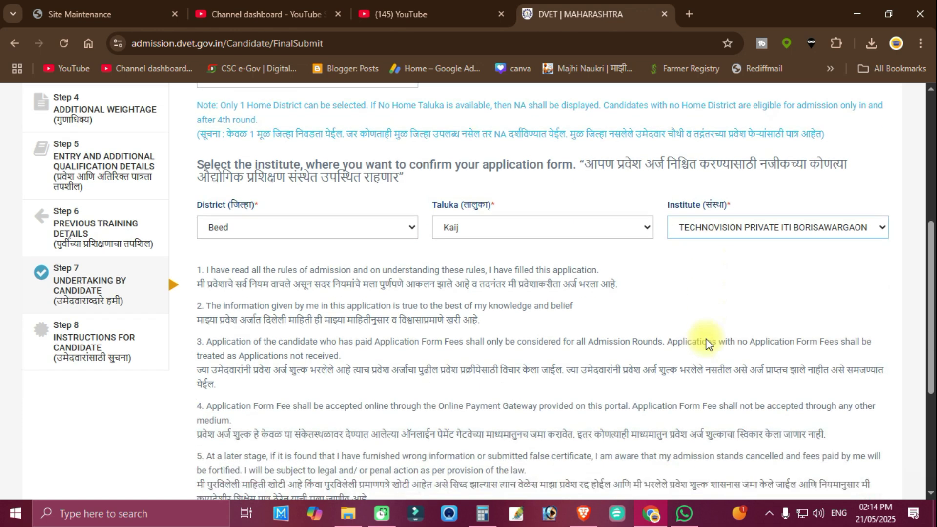
click(203, 301)
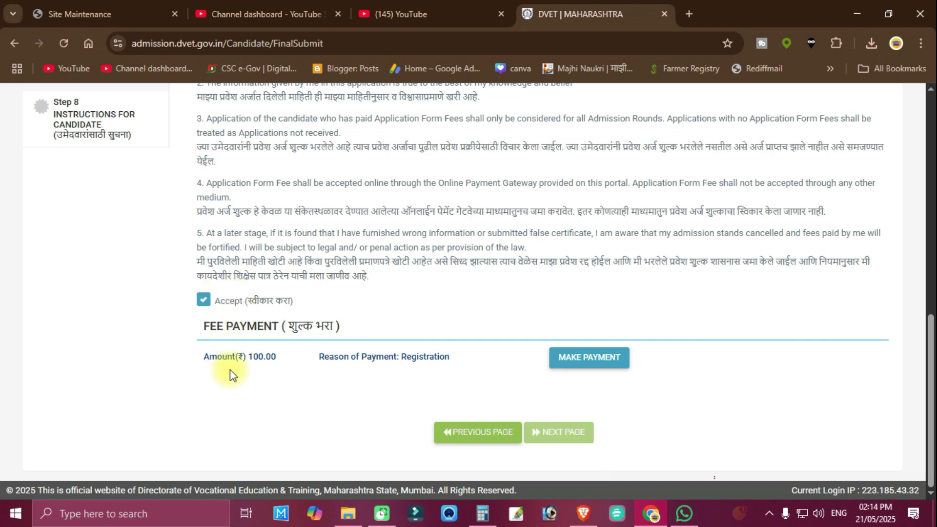
click(252, 360)
drag(266, 356, 272, 394)
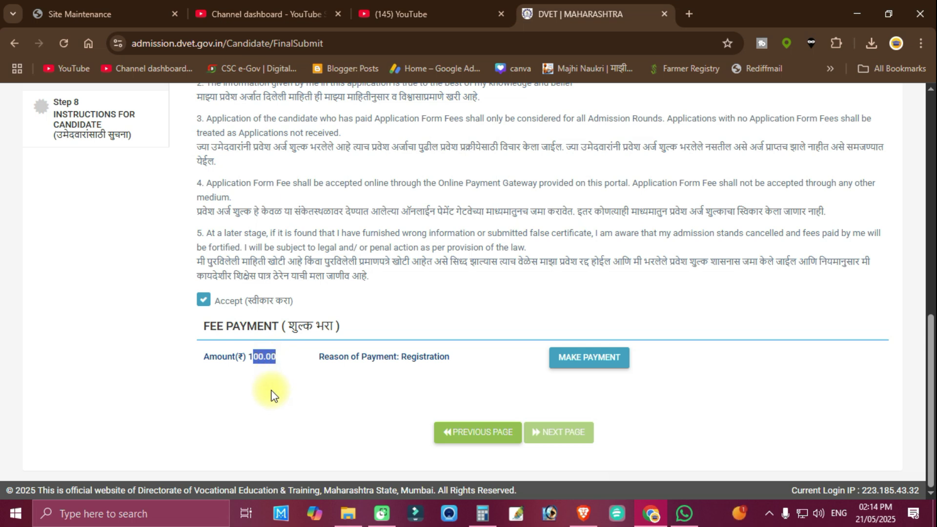
click(599, 361)
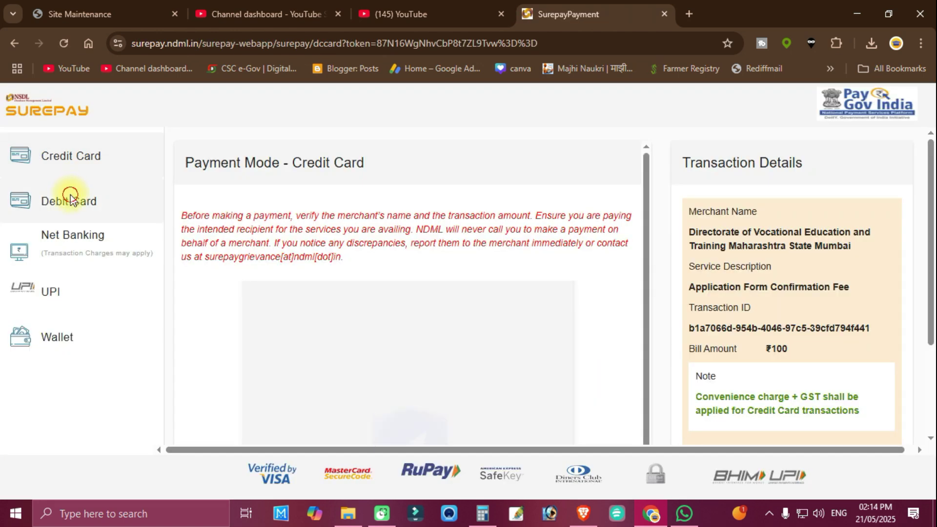
Select Debit Card as the payment mode and look through the payment form down to its contact details.
click(70, 195)
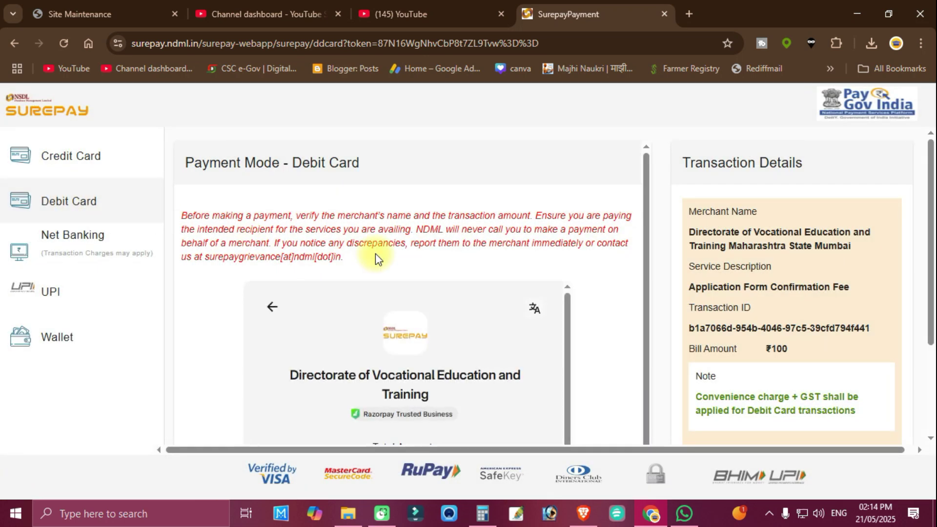
scroll(376, 254, down, 2)
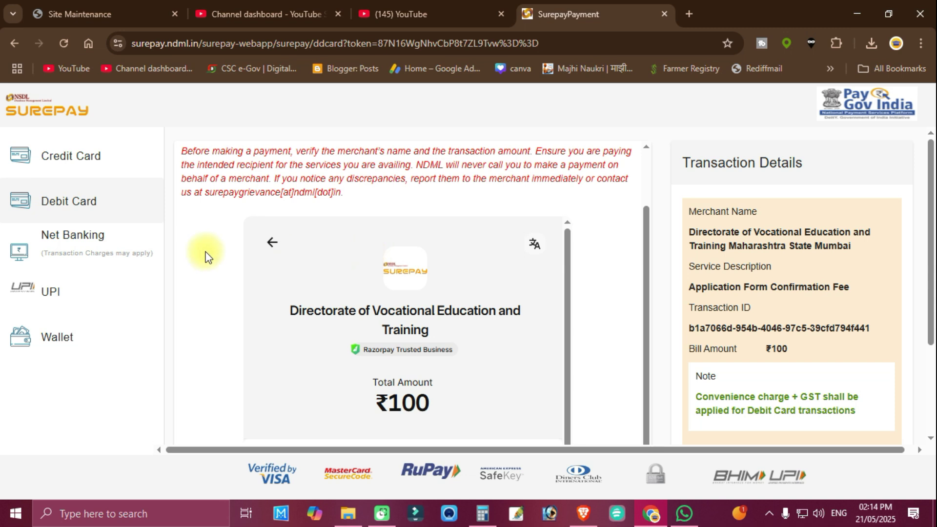
scroll(205, 254, down, 4)
click(352, 389)
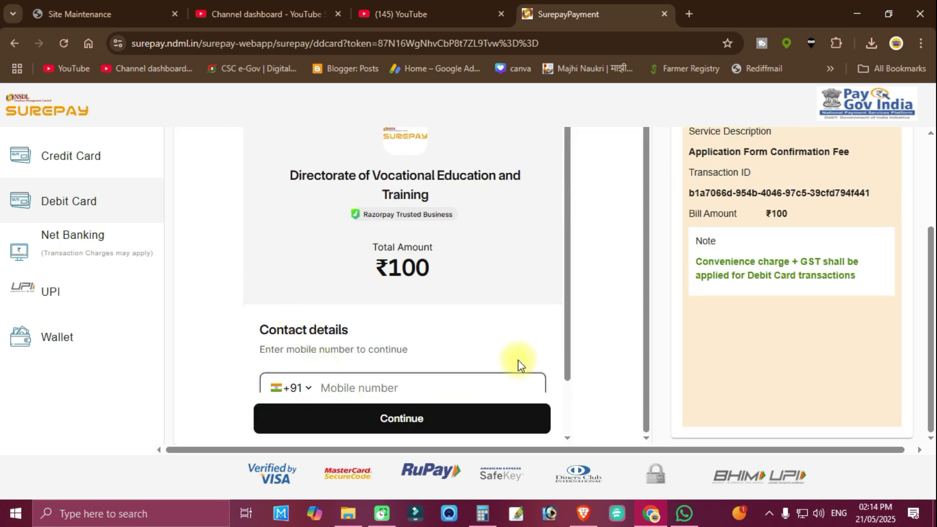
click(383, 221)
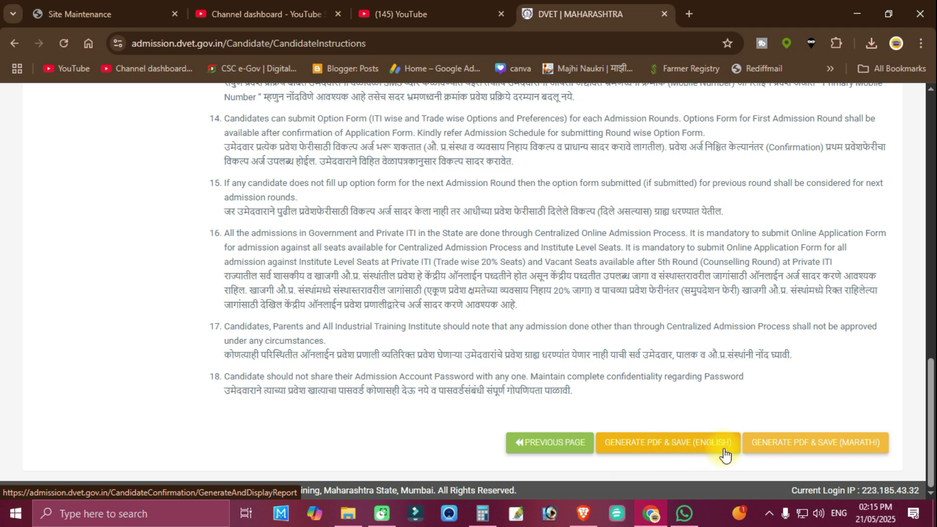
Generate and save the application form PDF in English, then open the downloaded file.
click(693, 446)
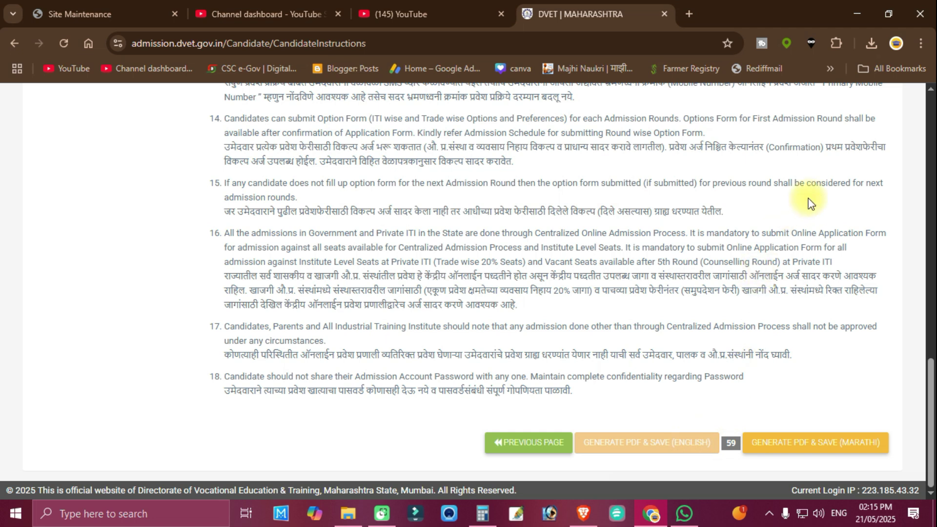
click(870, 44)
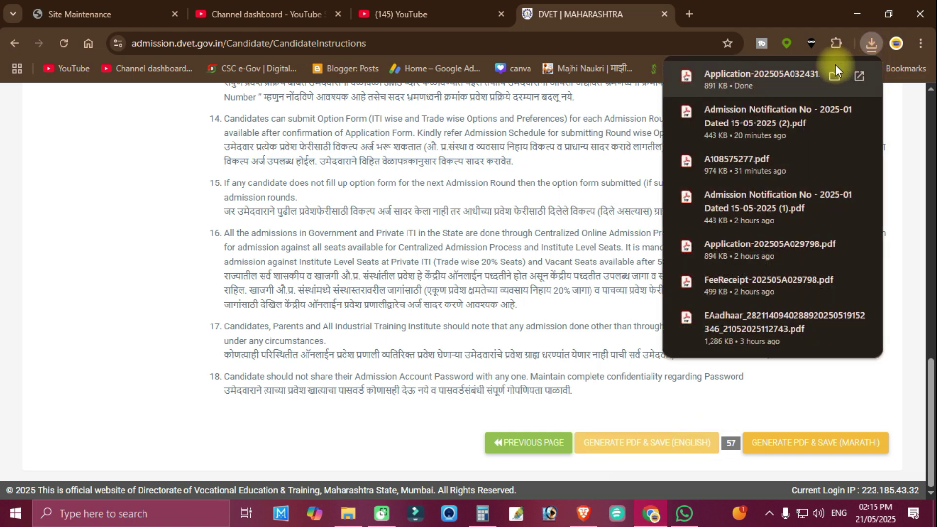
click(836, 64)
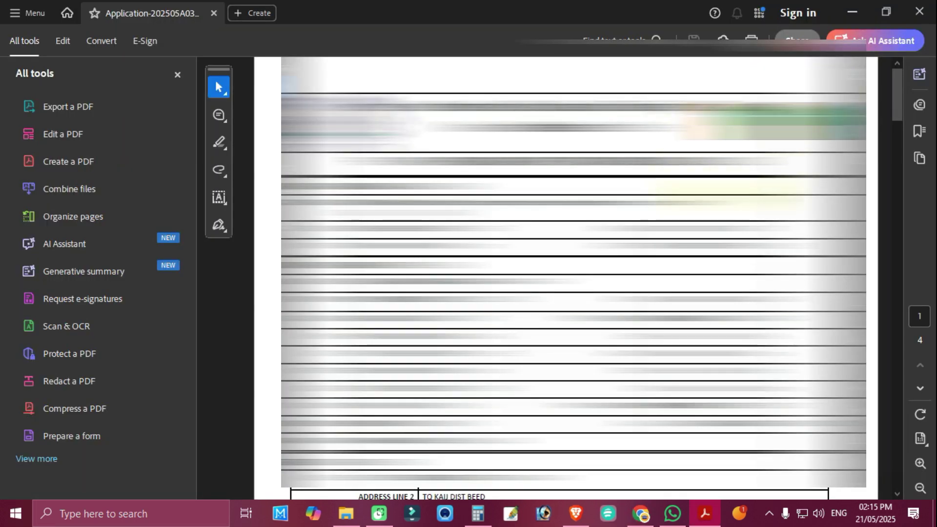
Review all pages of the application form PDF, return to its first page and close the document.
scroll(574, 273, down, 15)
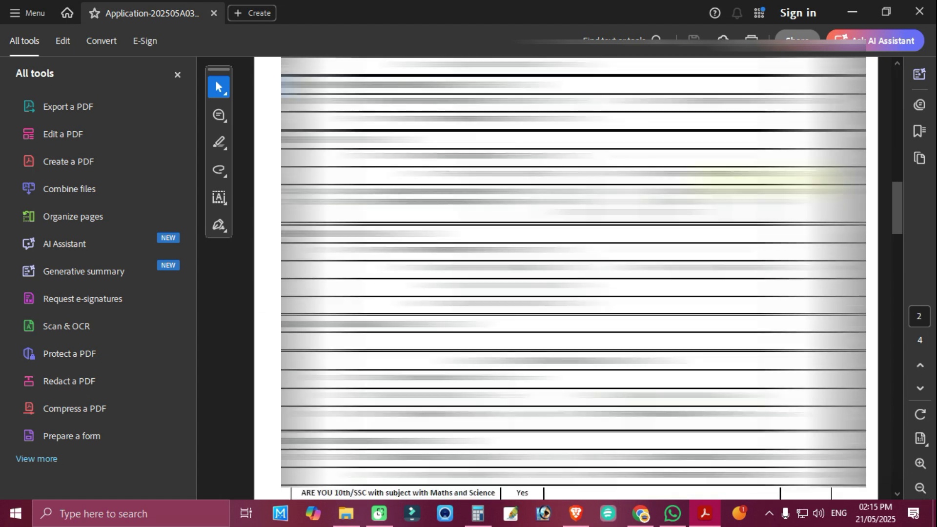
scroll(574, 273, down, 15)
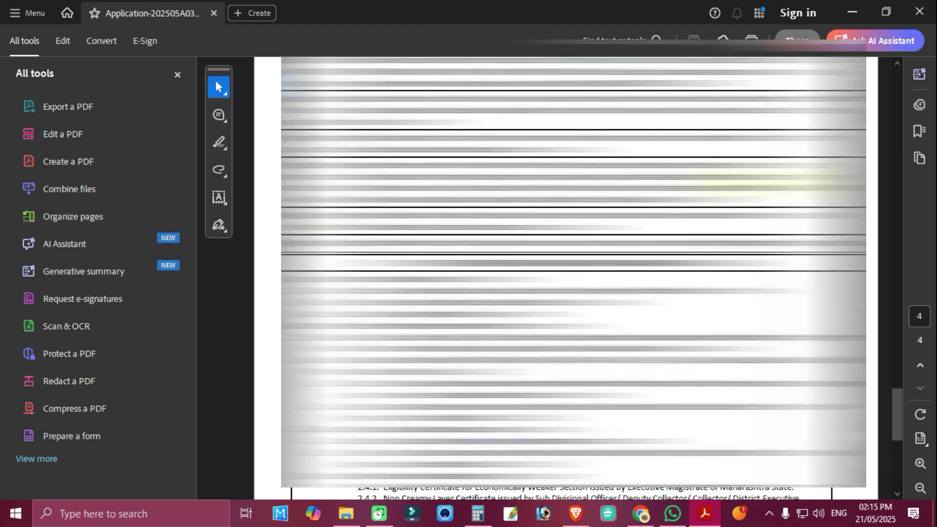
scroll(573, 274, down, 5)
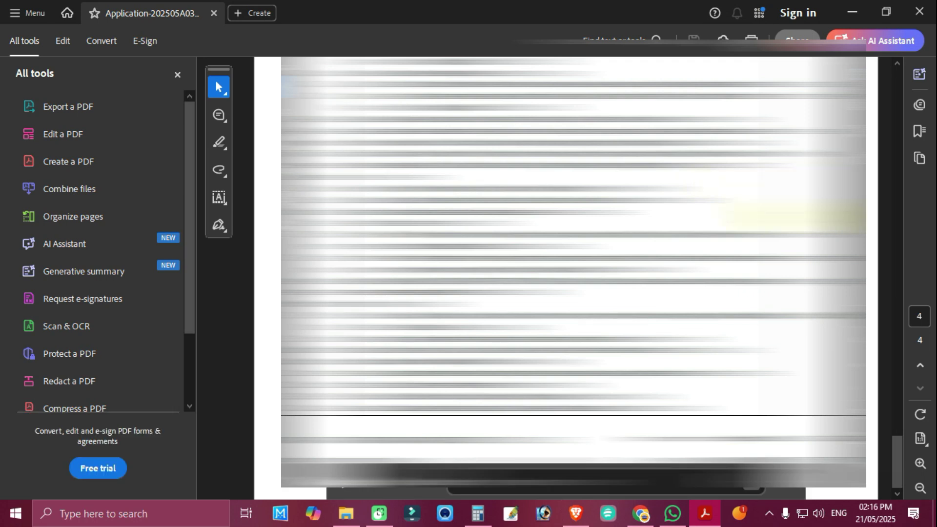
scroll(574, 273, up, 15)
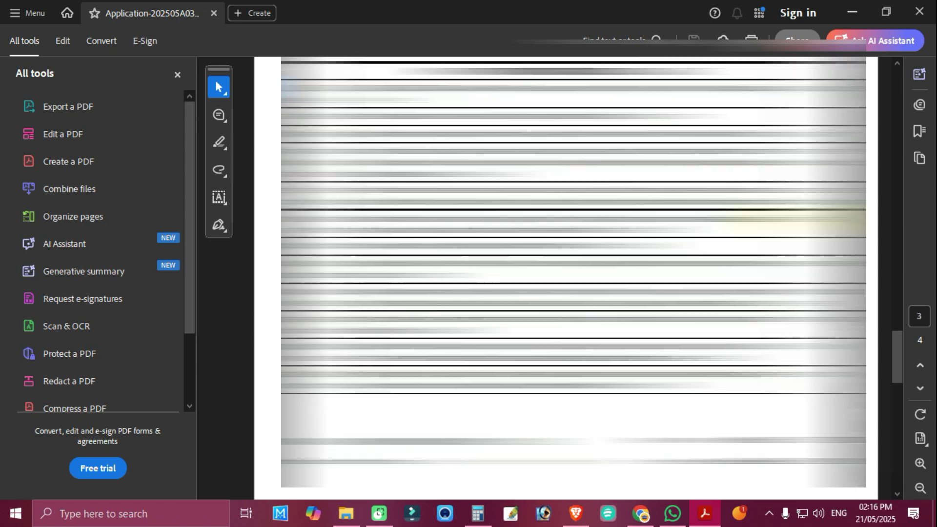
scroll(574, 273, up, 10)
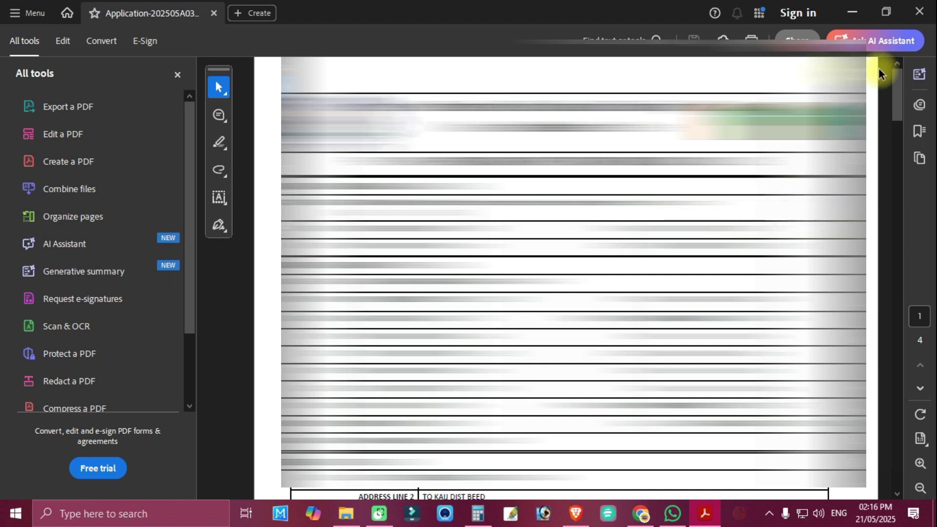
click(919, 11)
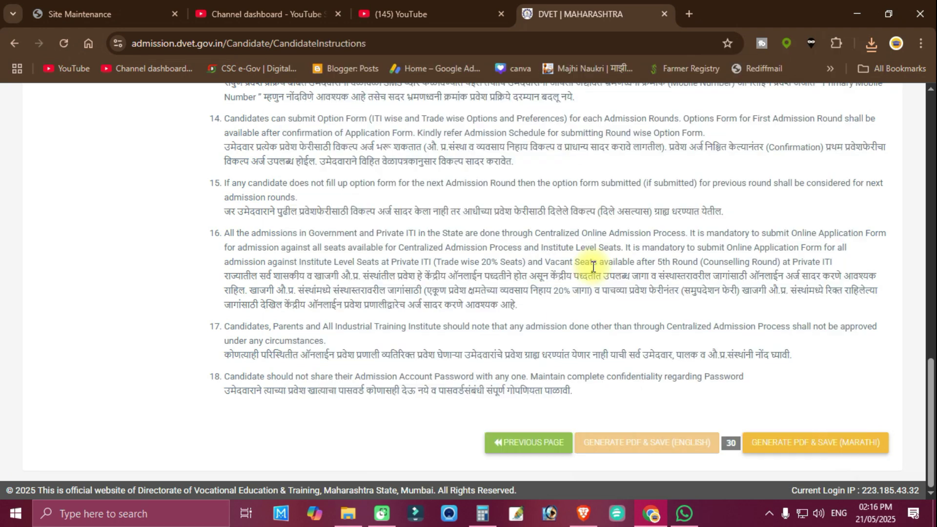
Look up the candidate's application, merit and admission status and show the available admission activities.
scroll(545, 205, up, 2)
scroll(542, 206, up, 20)
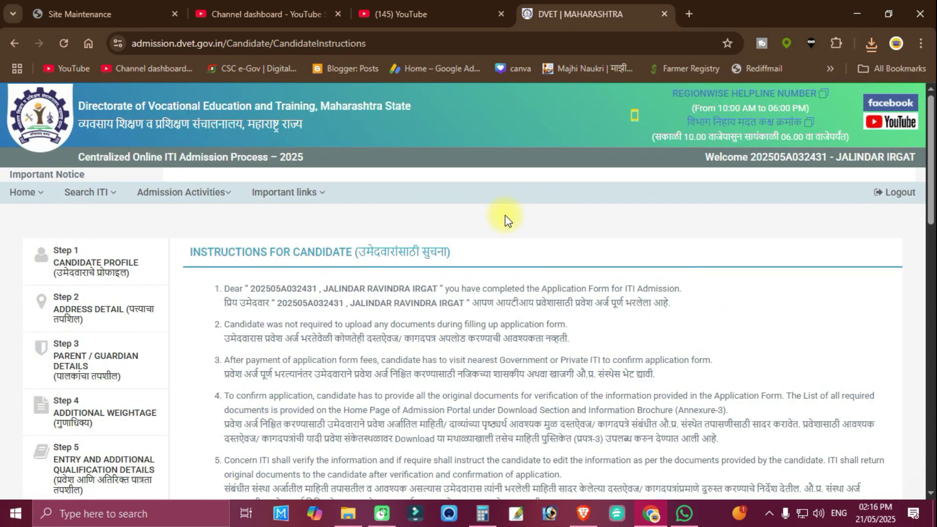
click(169, 199)
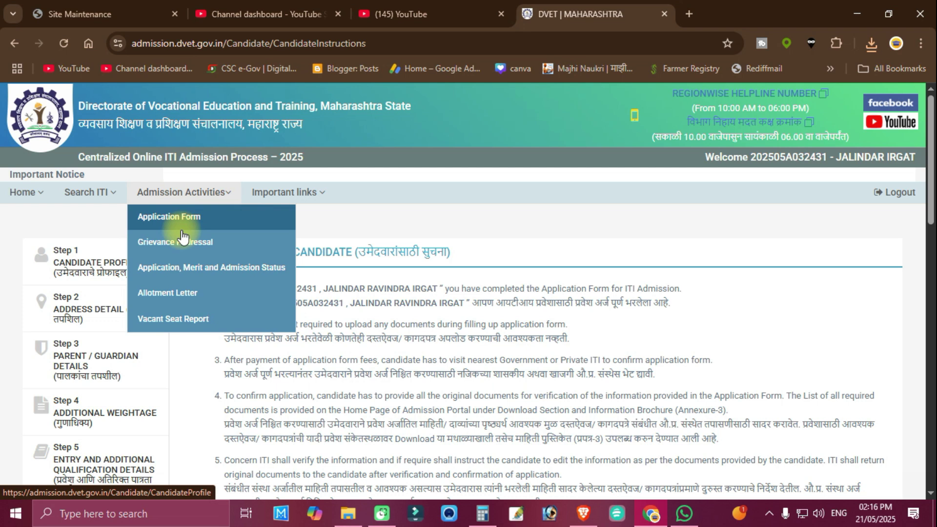
click(237, 270)
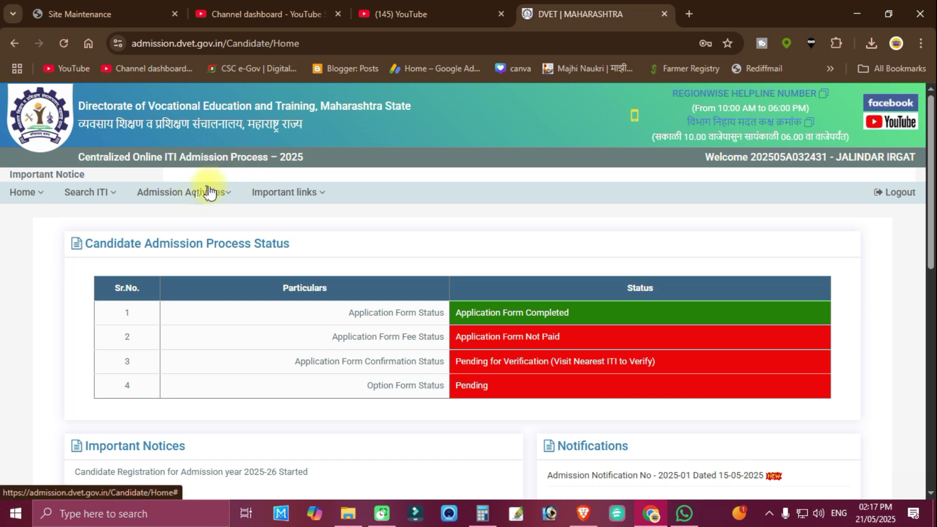
click(197, 195)
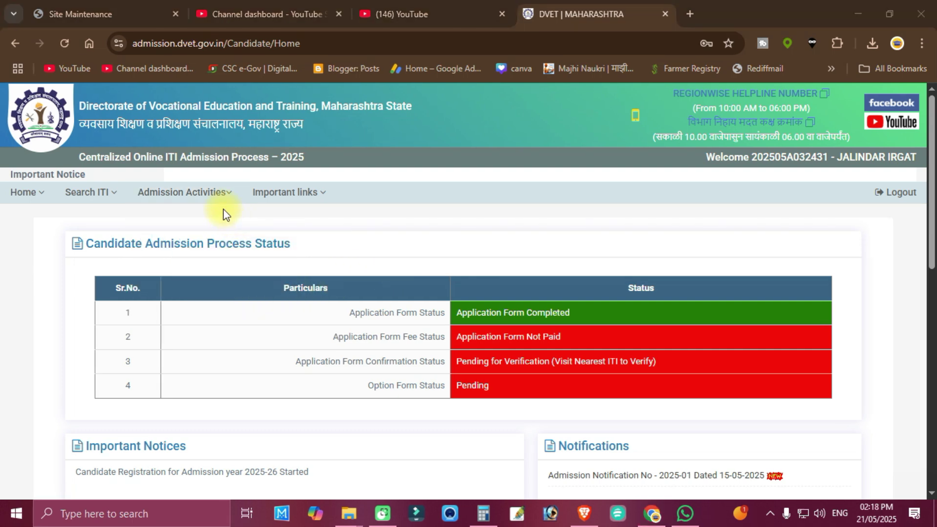
click(221, 198)
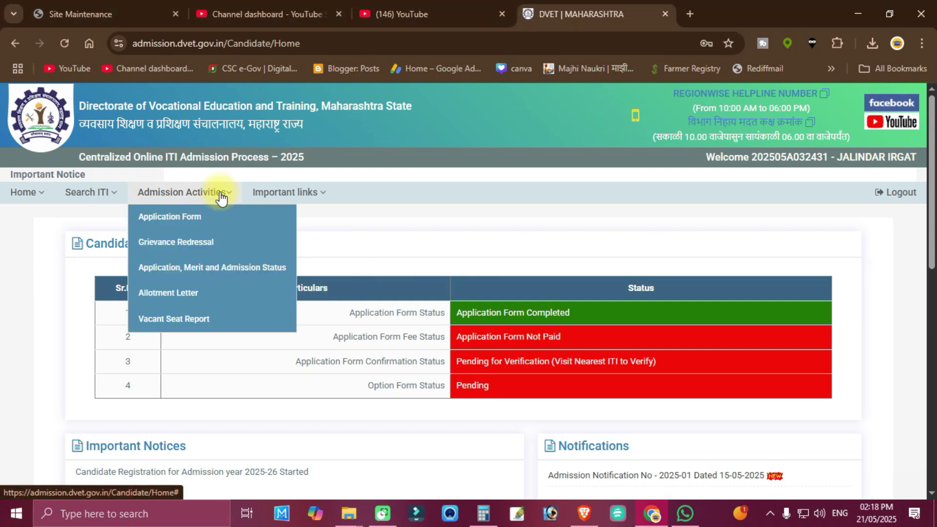